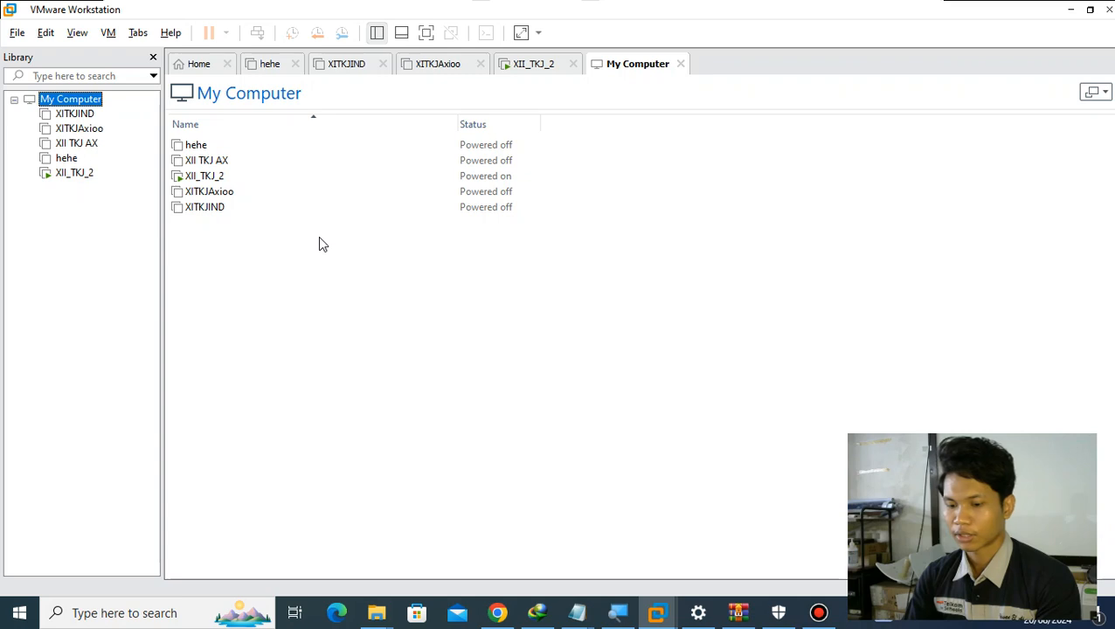
- Open a blank Notepad document and maximize its window
type("notepad")
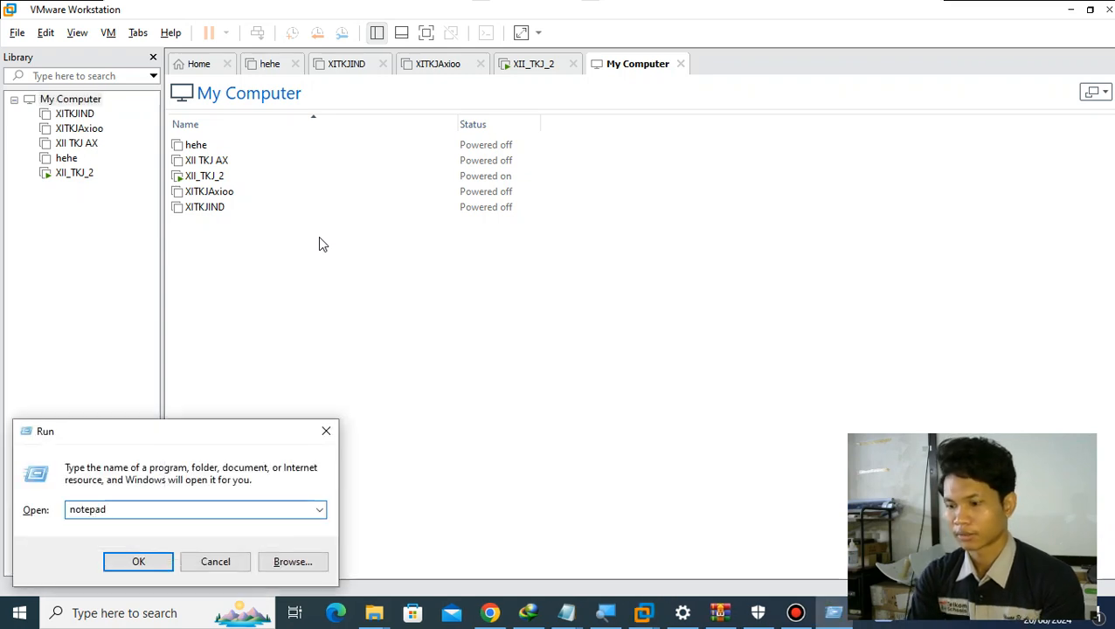
key("Return")
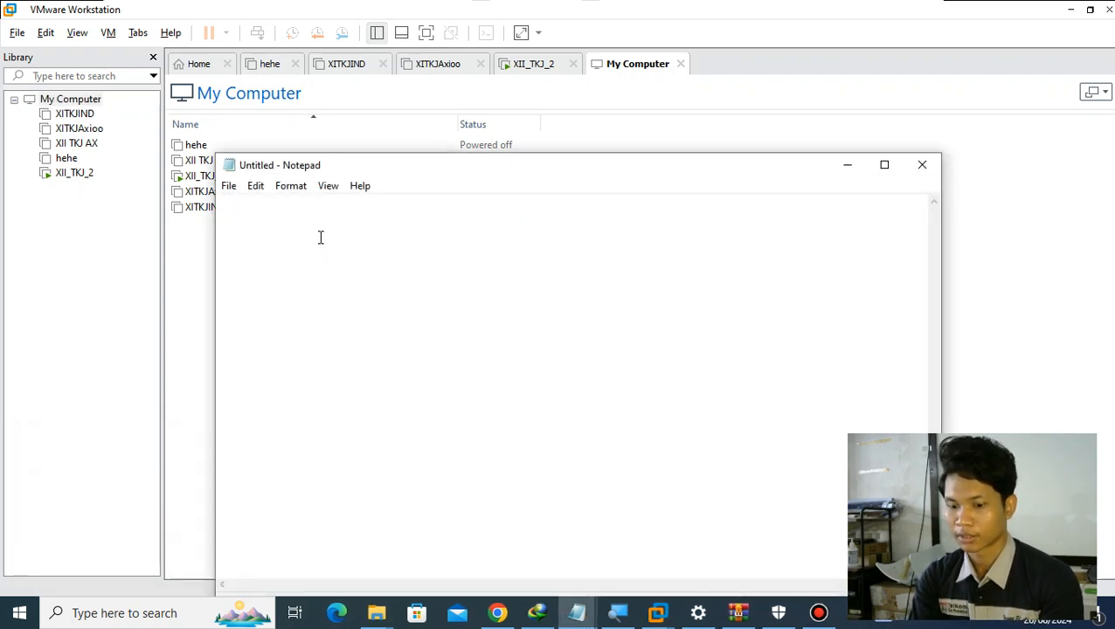
key("super+Up")
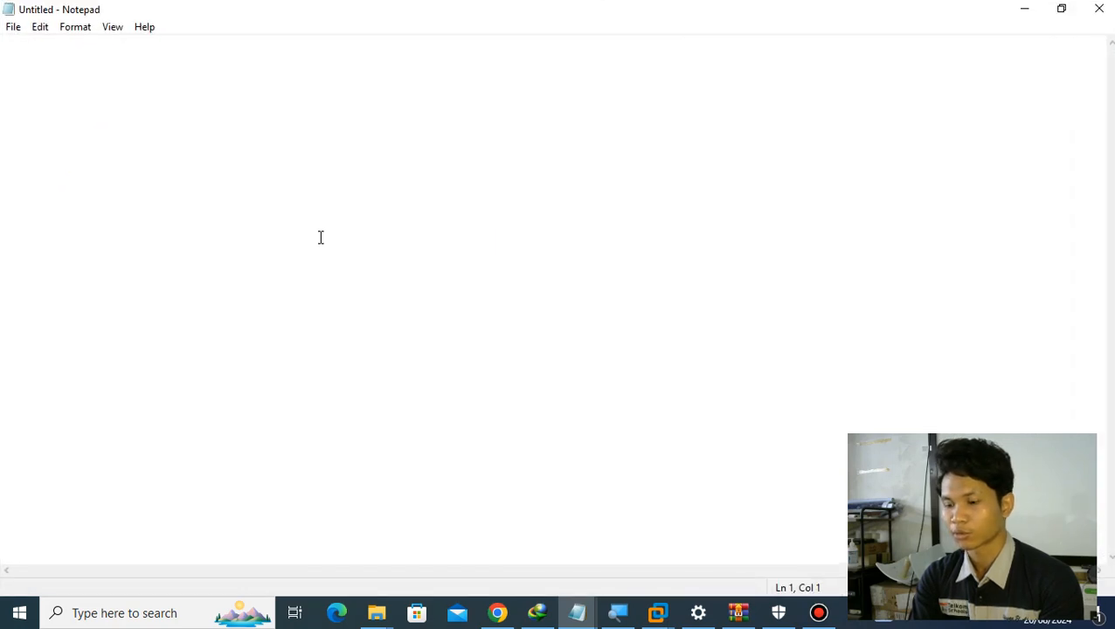
- Write "Debian 12 (1 DVD)" as the first line of the note
type("Deb")
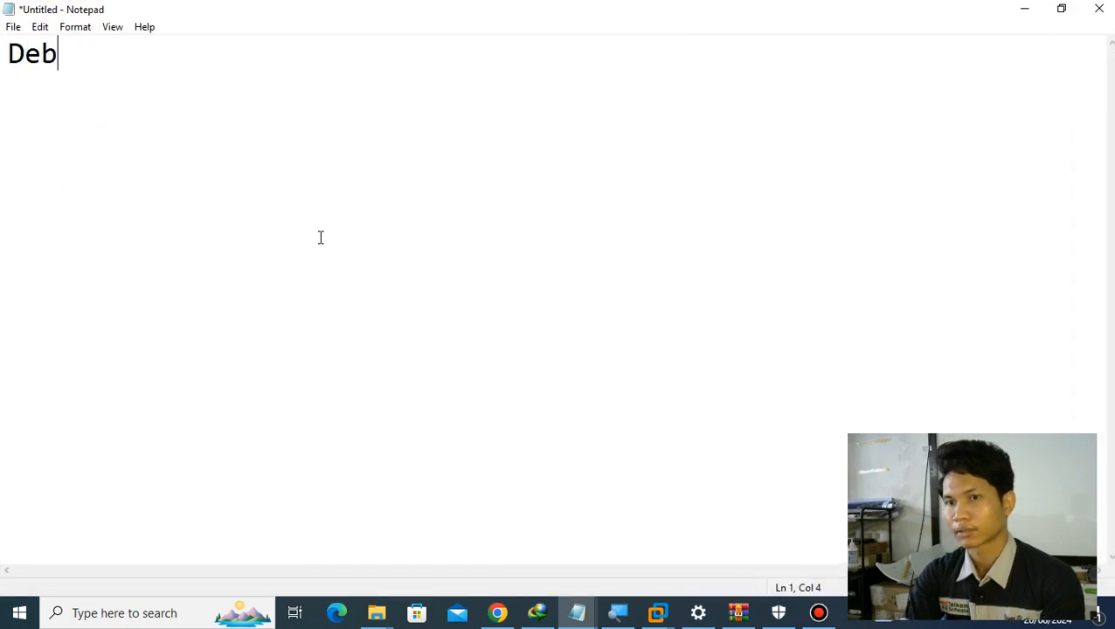
type("ian 12 (")
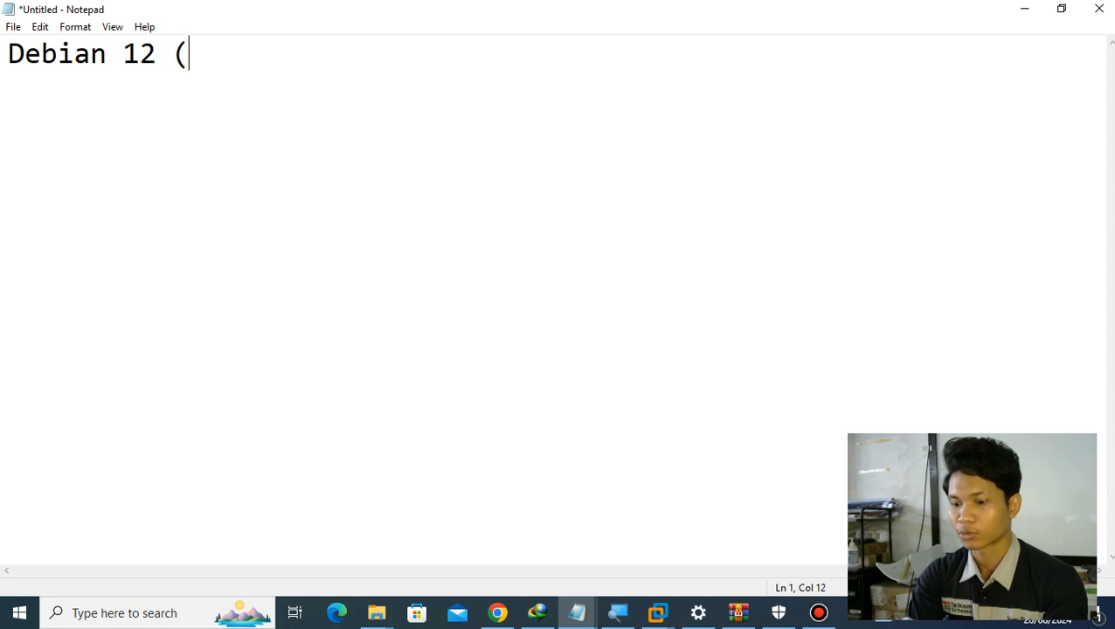
type("1 DVDE")
key("BackSpace")
type(")")
key("Return")
- Write "Debian 10 (3 DVD)" on the second line and append "=>" to the Debian 12 line
type("Debian ")
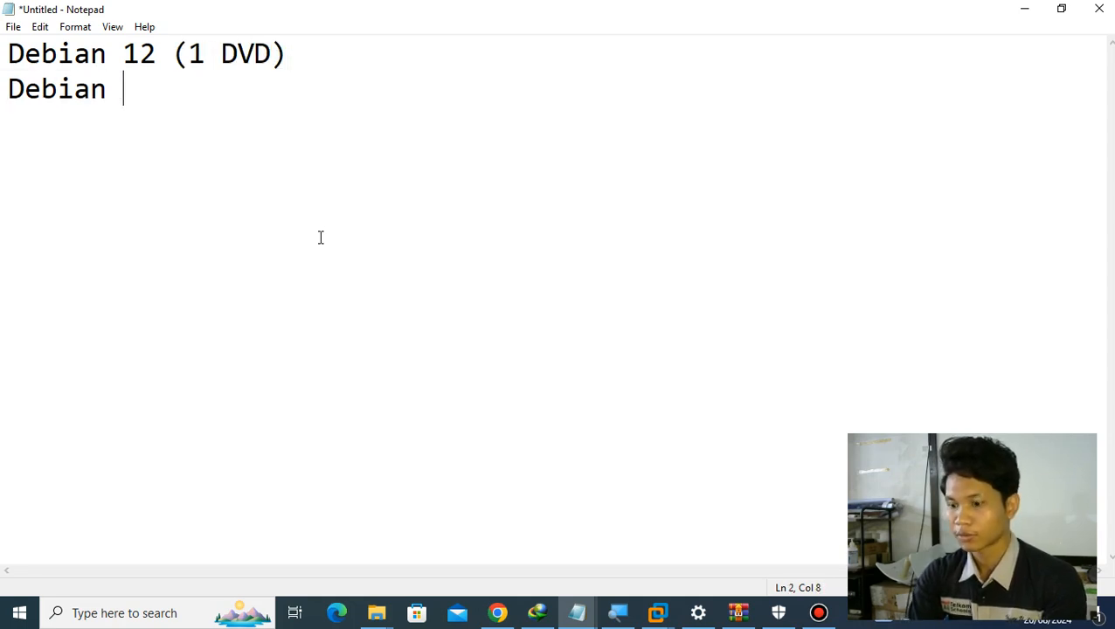
type("10 (3 DBV")
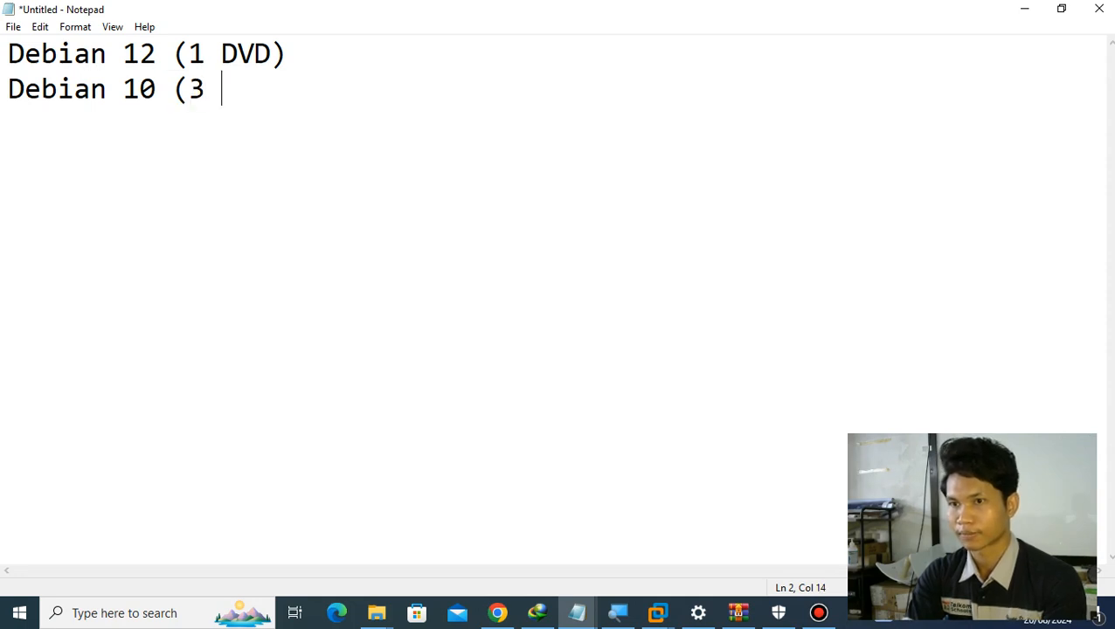
key("BackSpace")
key("BackSpace")
type("VD)")
key("Up")
type("=>")
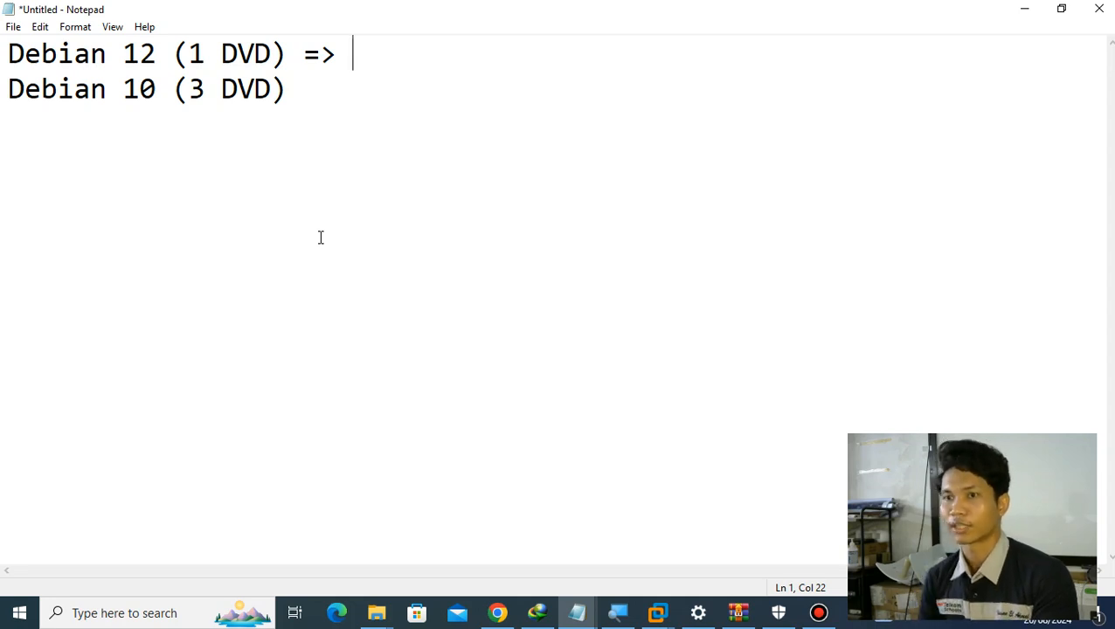
- Highlight the text "1 DVD" in the Debian 12 line to point out its disc count
key("Down")
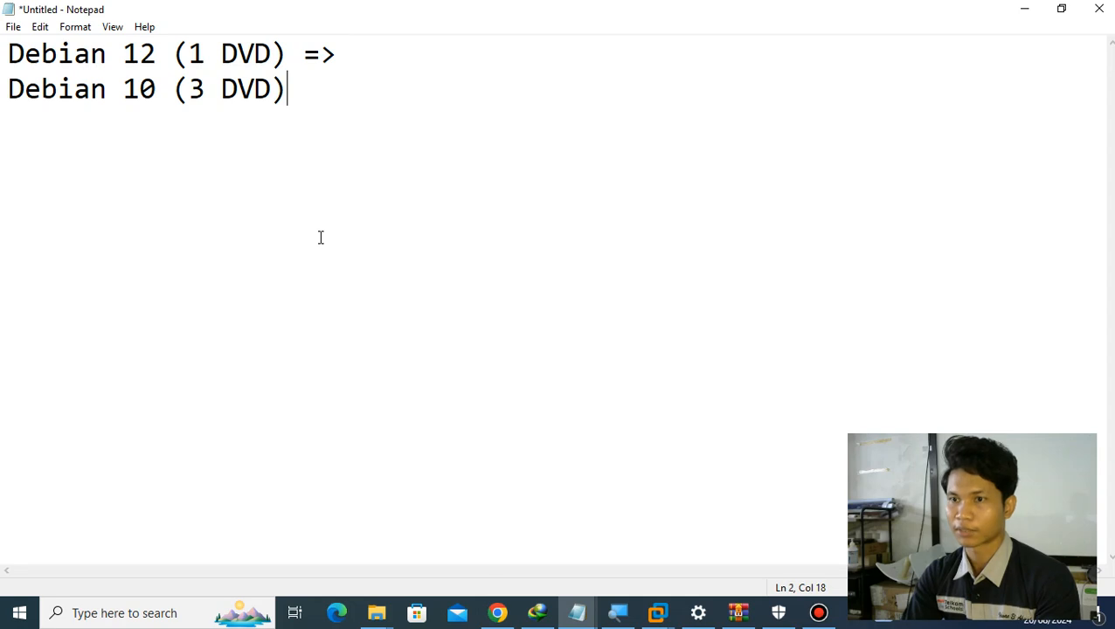
key("shift+Home")
key("Up")
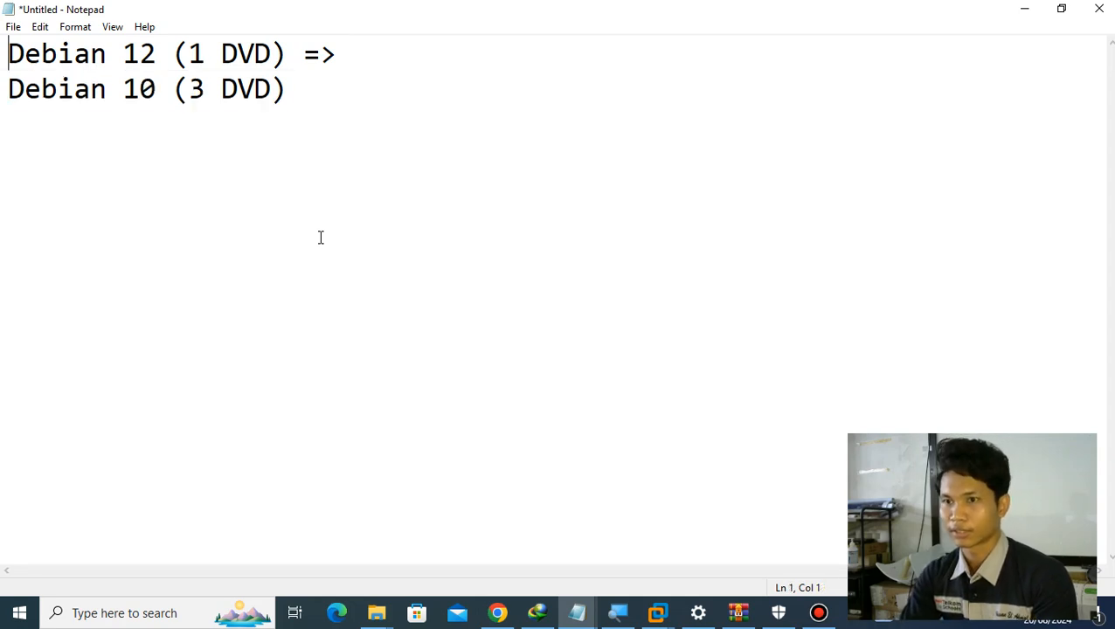
key("Right")
key("Right")
key("Right")
key("Right")
key("Right")
key("Right")
key("Right")
key("Right")
key("Right")
key("Right")
key("Right")
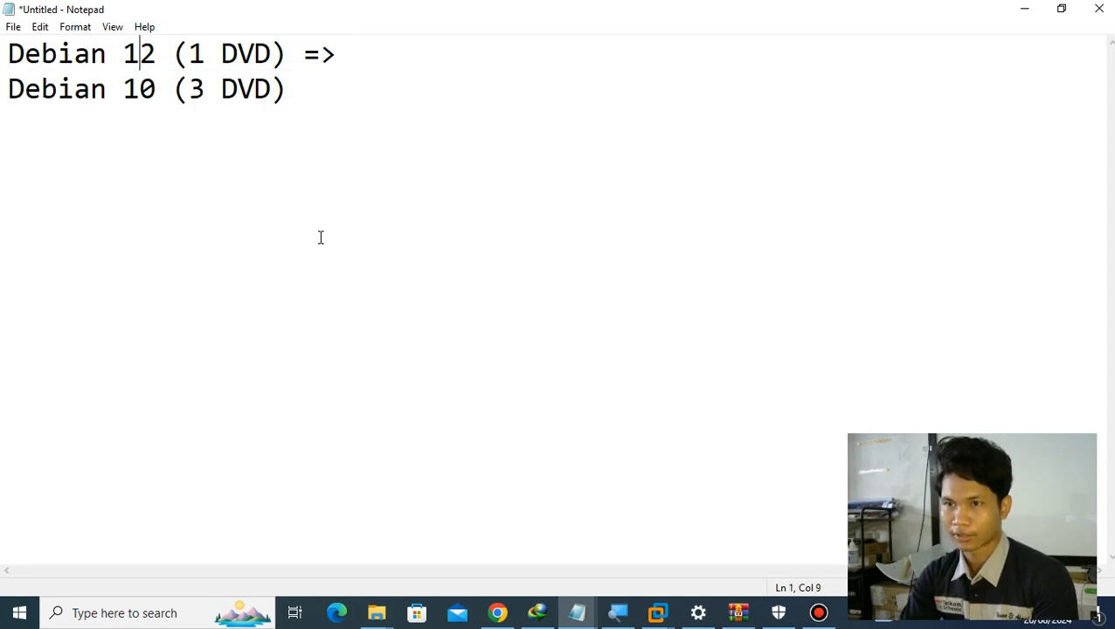
key("shift+Right")
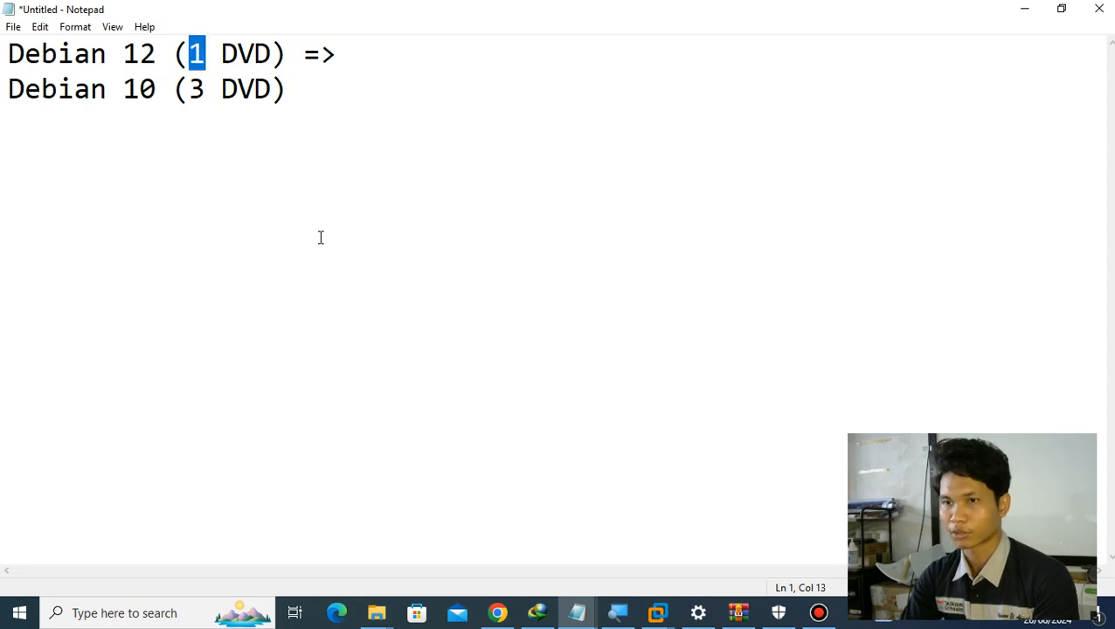
key("shift+Right")
key("shift+Right")
key("shift+Right")
key("shift+Right")
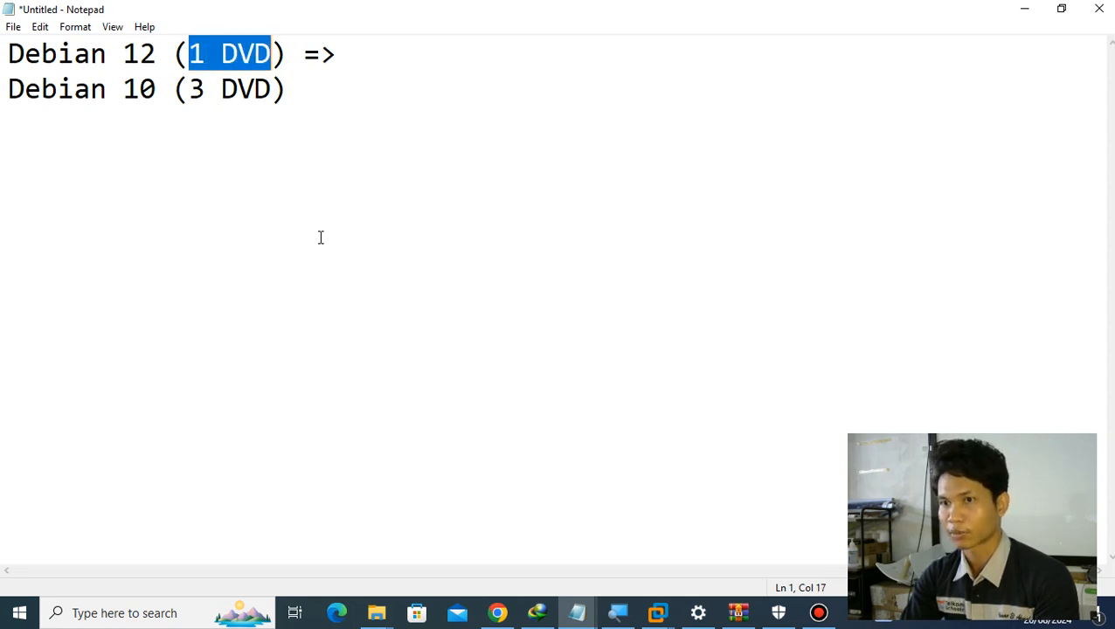
- Highlight the text "3 DVD" in the Debian 10 line to compare its disc count
key("Down")
key("Left")
key("Left")
key("Left")
key("Left")
key("Left")
key("shift+Right")
key("shift+Right")
key("shift+Right")
key("shift+Right")
key("shift+Right")
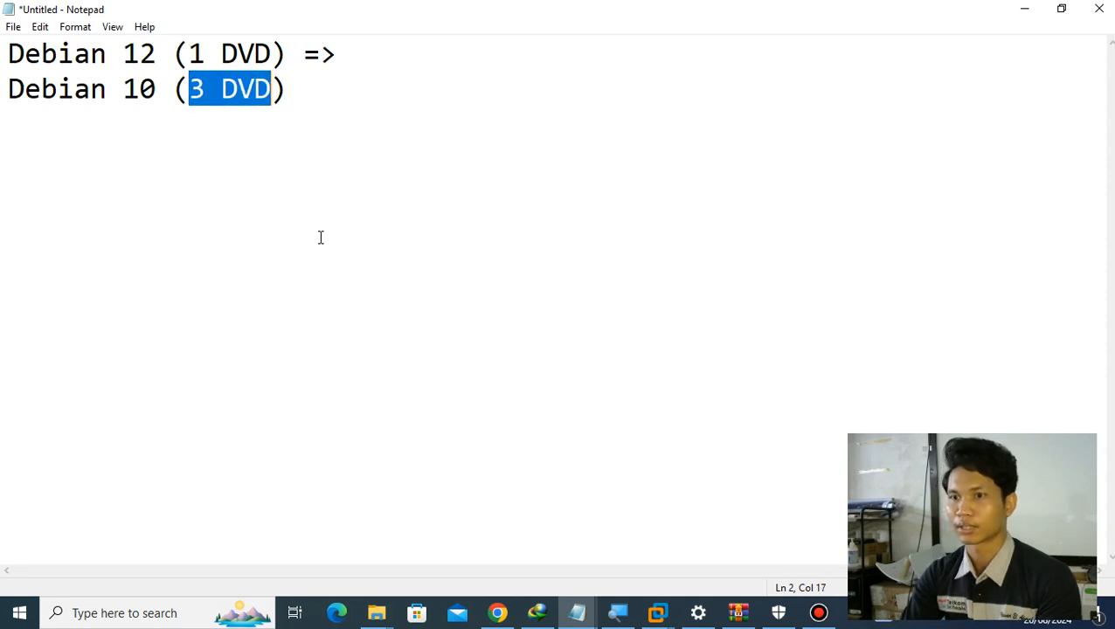
key("Right")
key("Right")
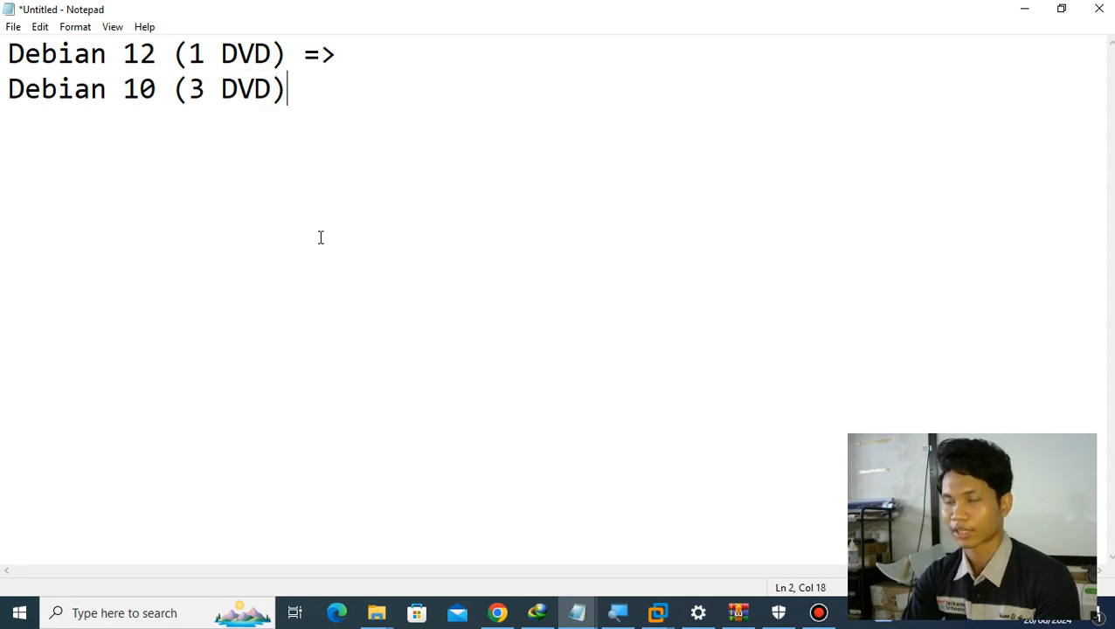
- Switch to VMware Workstation and start a new Typical virtual machine using the installer image C:\AKM\debian-12.6.0-amd64-DVD-1.iso
key("alt+Tab")
left_click(262, 323)
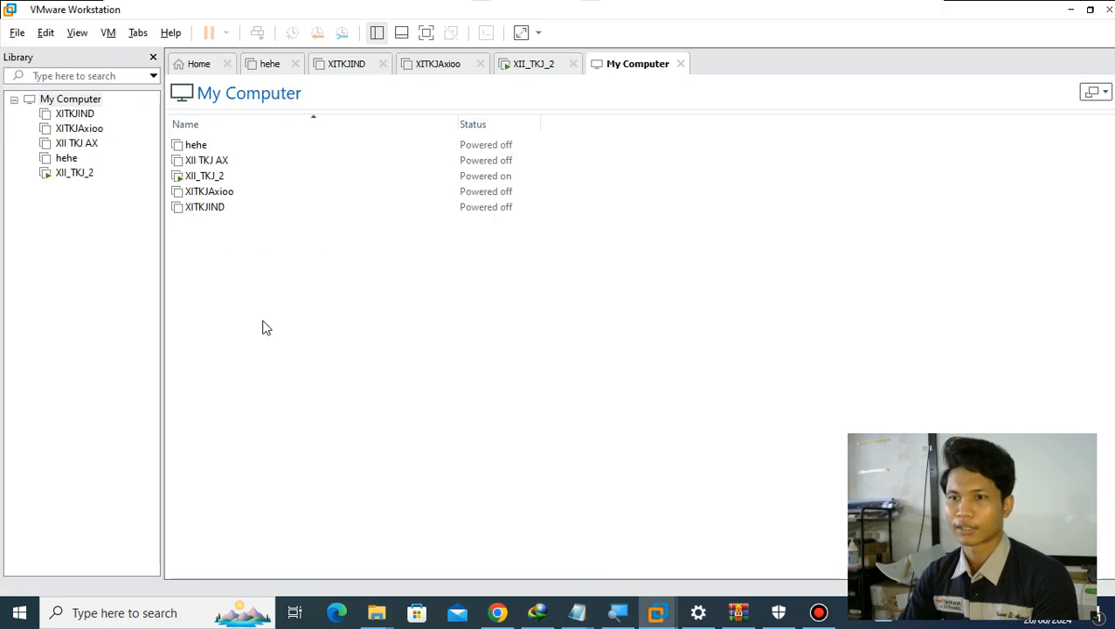
left_click(17, 35)
left_click(48, 56)
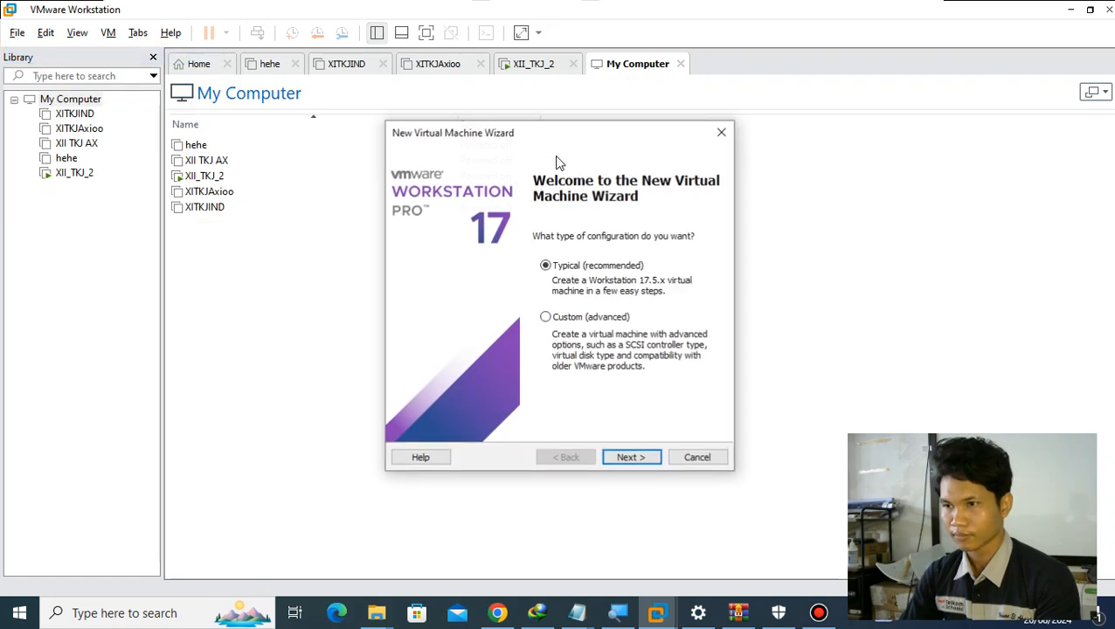
left_click(626, 464)
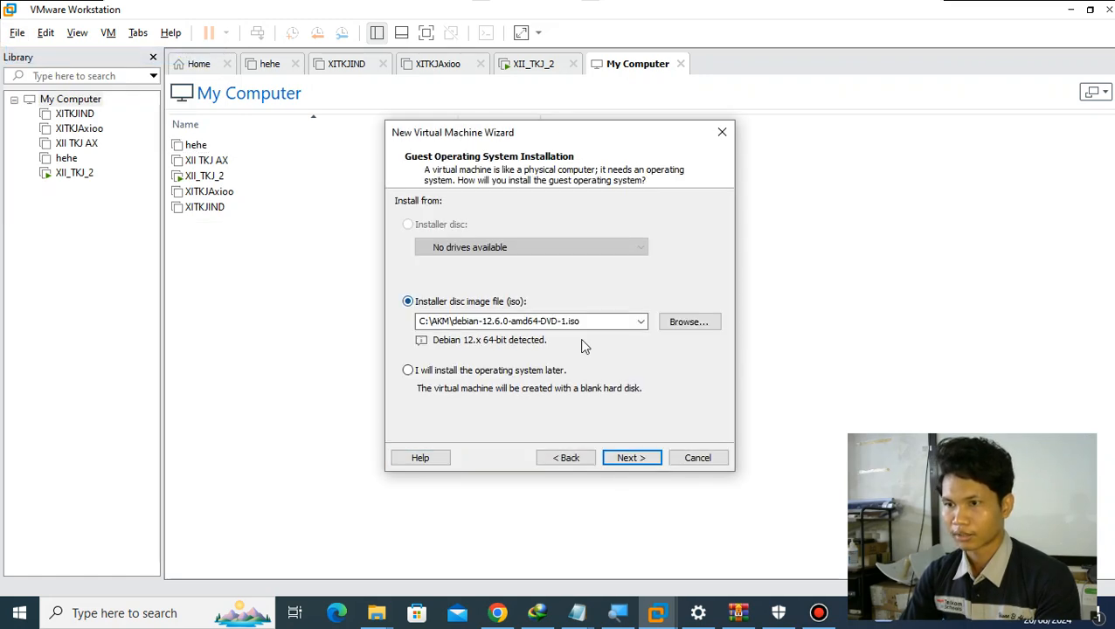
double_click(490, 321)
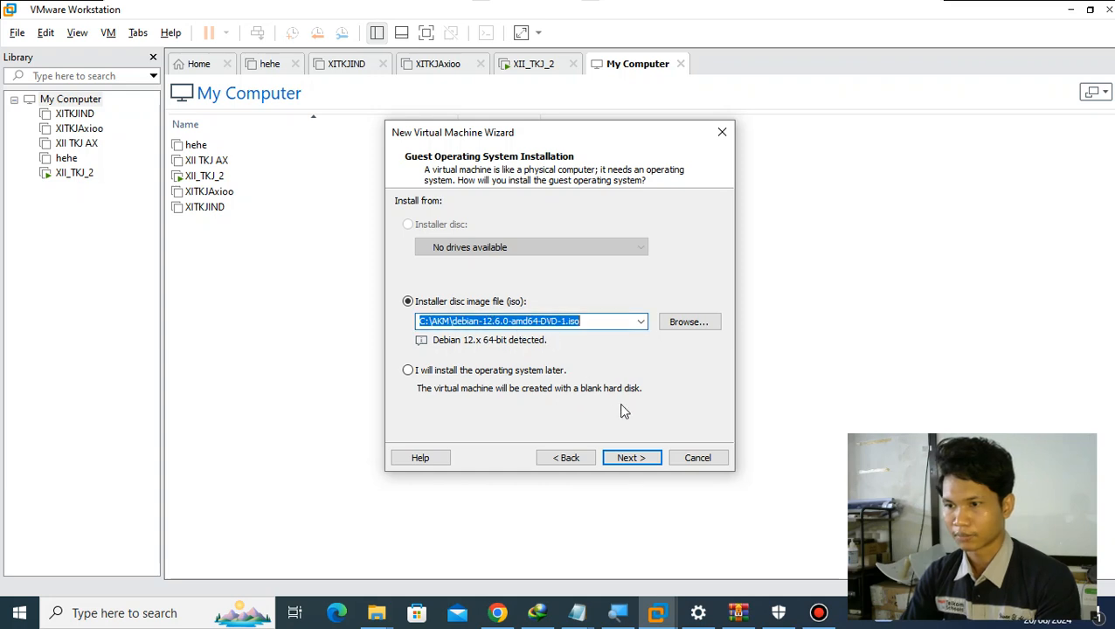
left_click(641, 458)
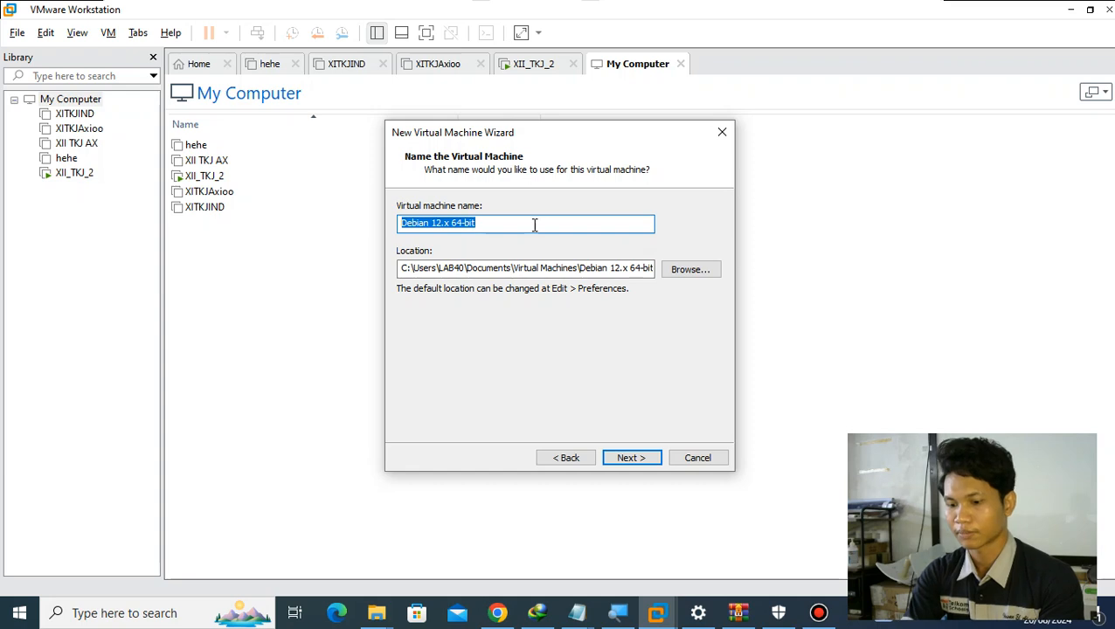
- Name the virtual machine Eldeb12 and finish the wizard with the remaining default settings
type("Deb12")
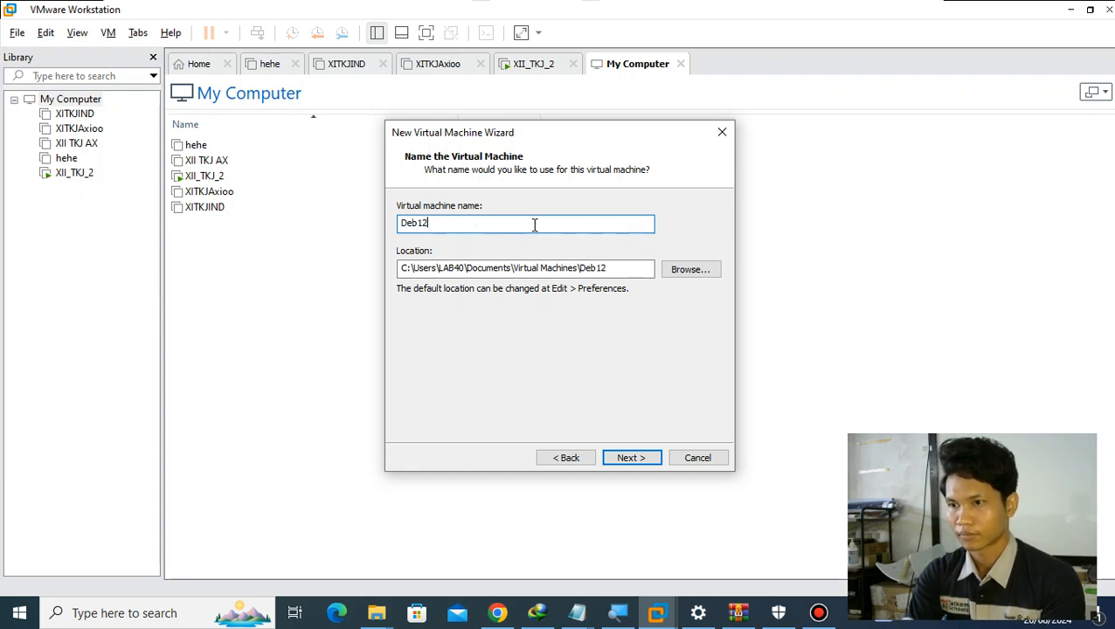
type("el")
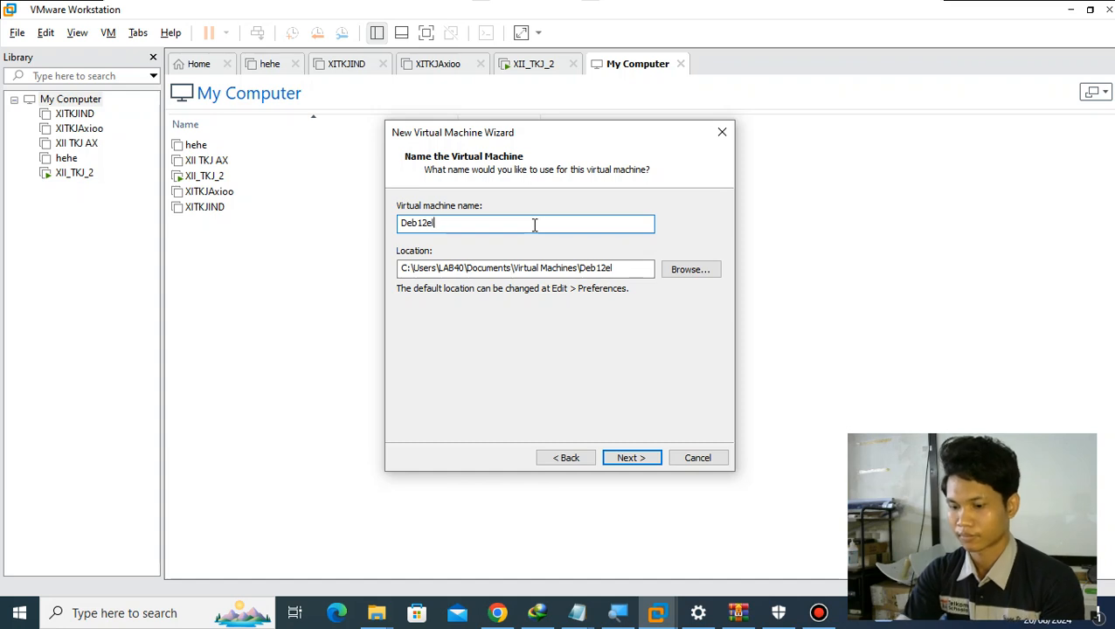
key("ctrl+a")
type("Eldeb12")
key("Return")
key("Return")
key("Return")
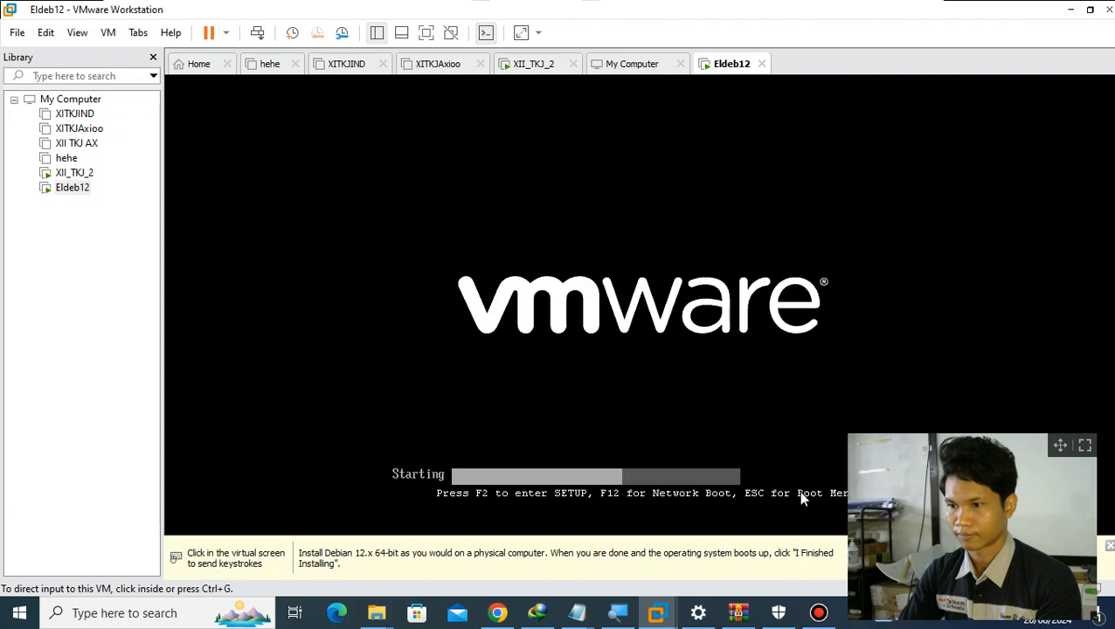
- Start the text-mode Install option from the Debian 12 installer menu in the Eldeb12 virtual machine
left_click(54, 498)
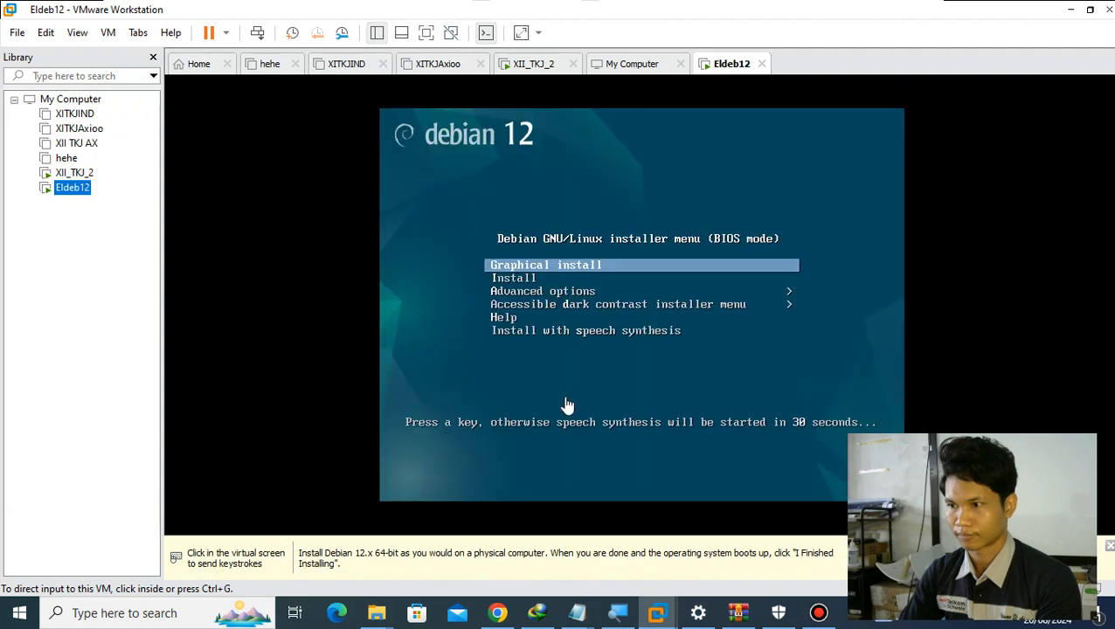
left_click_drag(1060, 455, 186, 437)
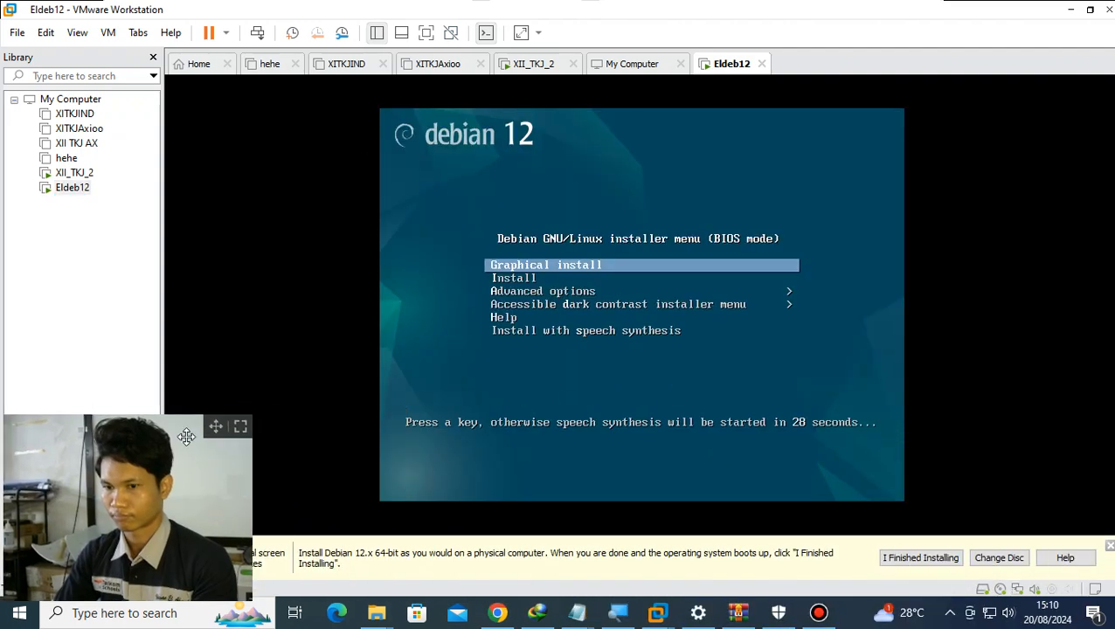
left_click(689, 294)
key("Down")
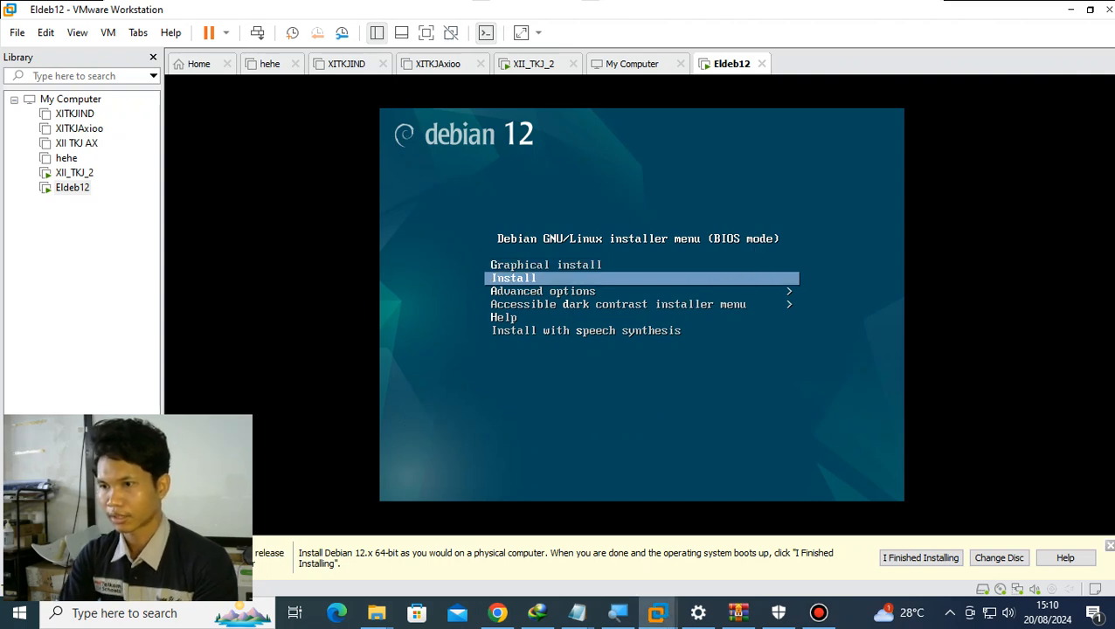
key("Return")
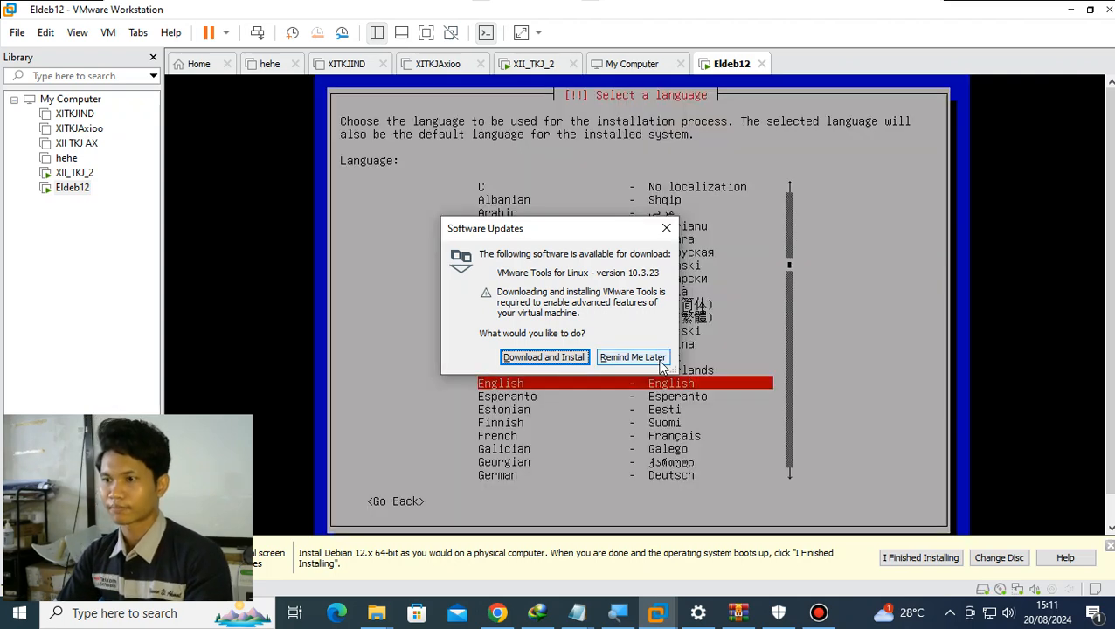
- Postpone the VMware Tools download and set the installer to English, United States and the American English keymap
left_click(662, 358)
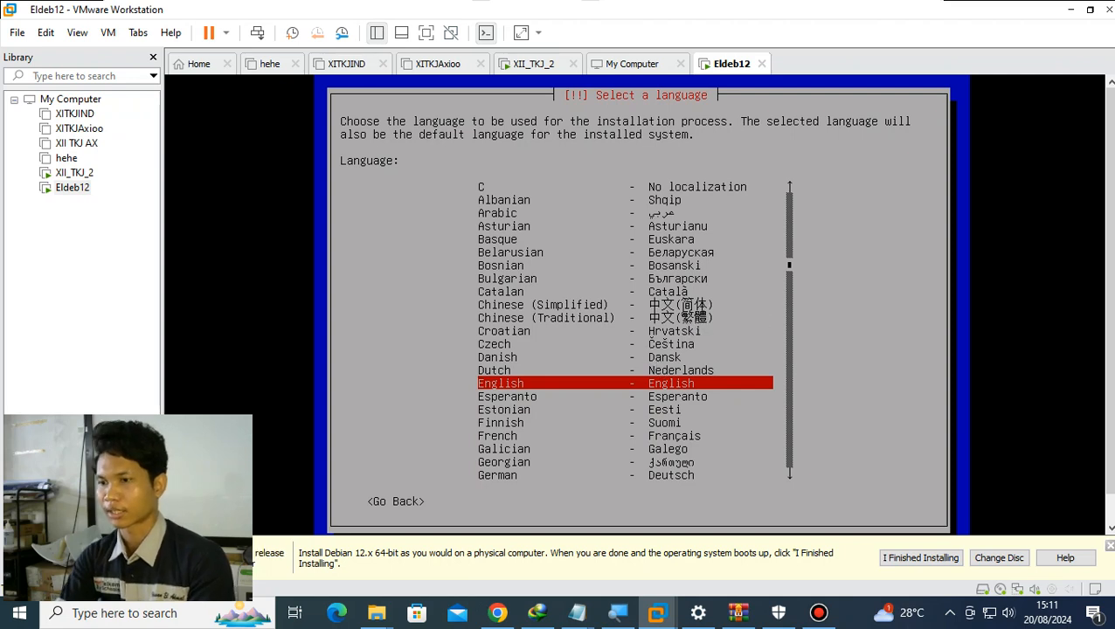
key("Return")
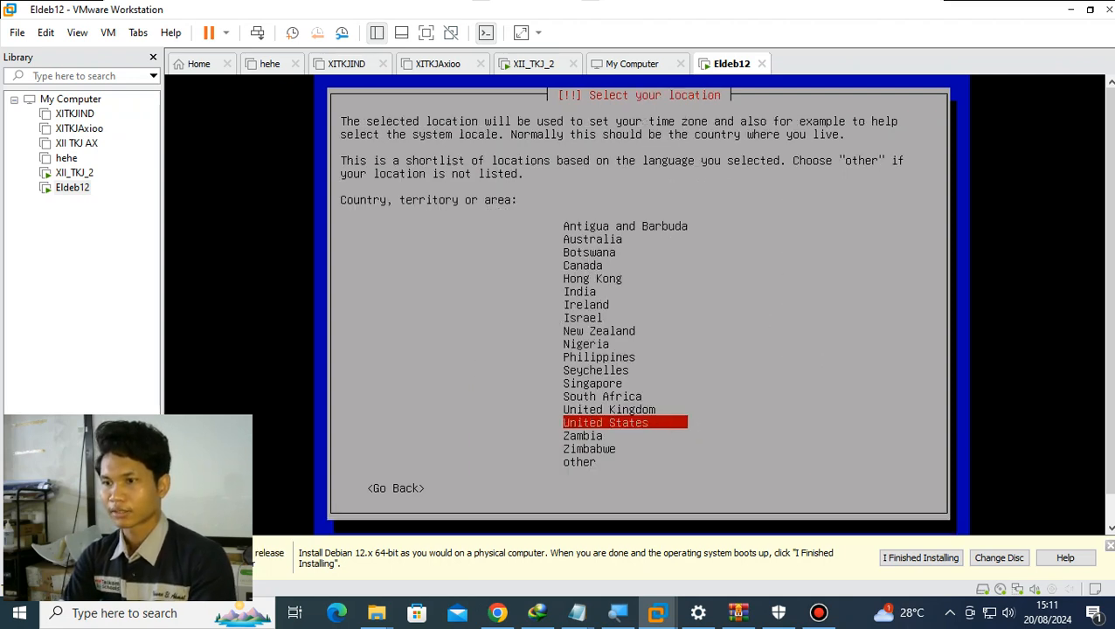
key("Return")
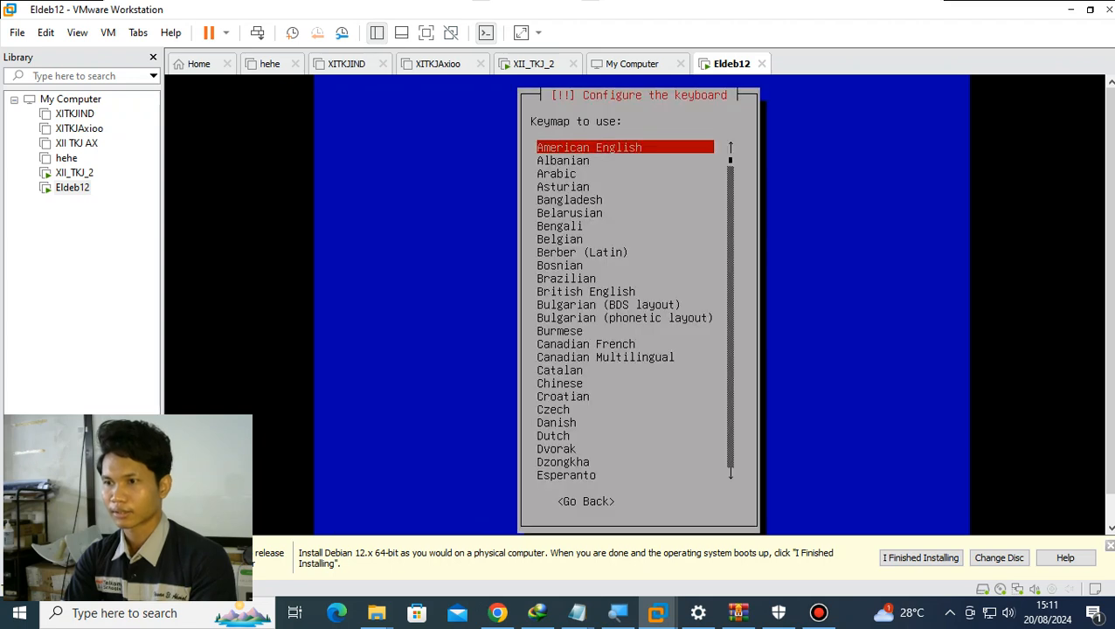
key("Return")
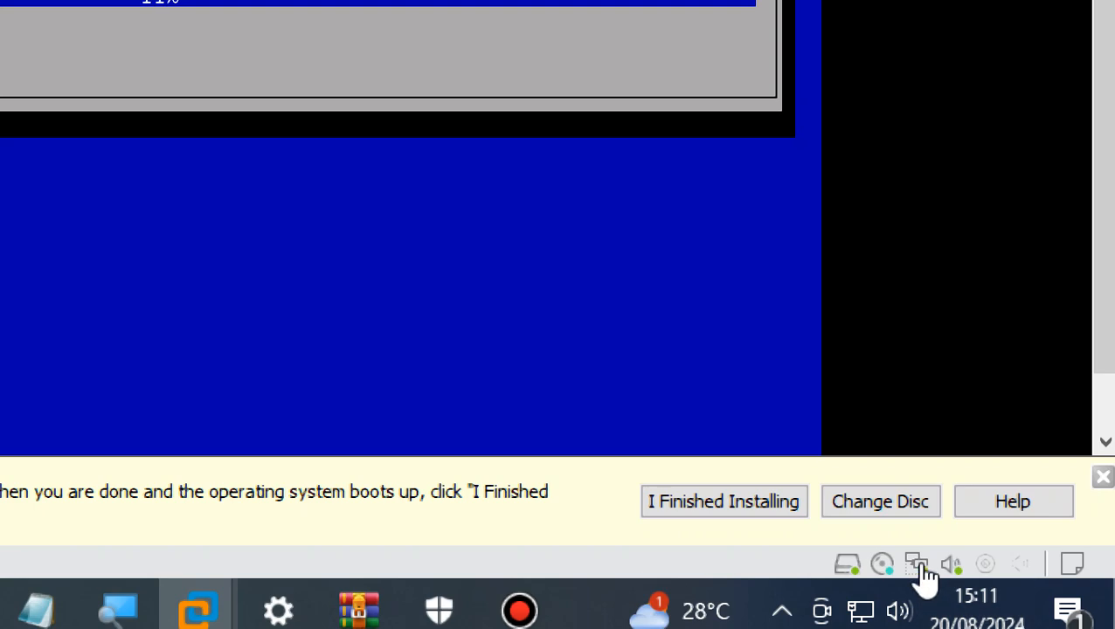
- Disconnect the virtual machine's network adapter and continue the installation with Do not configure the network at this time
right_click(988, 621)
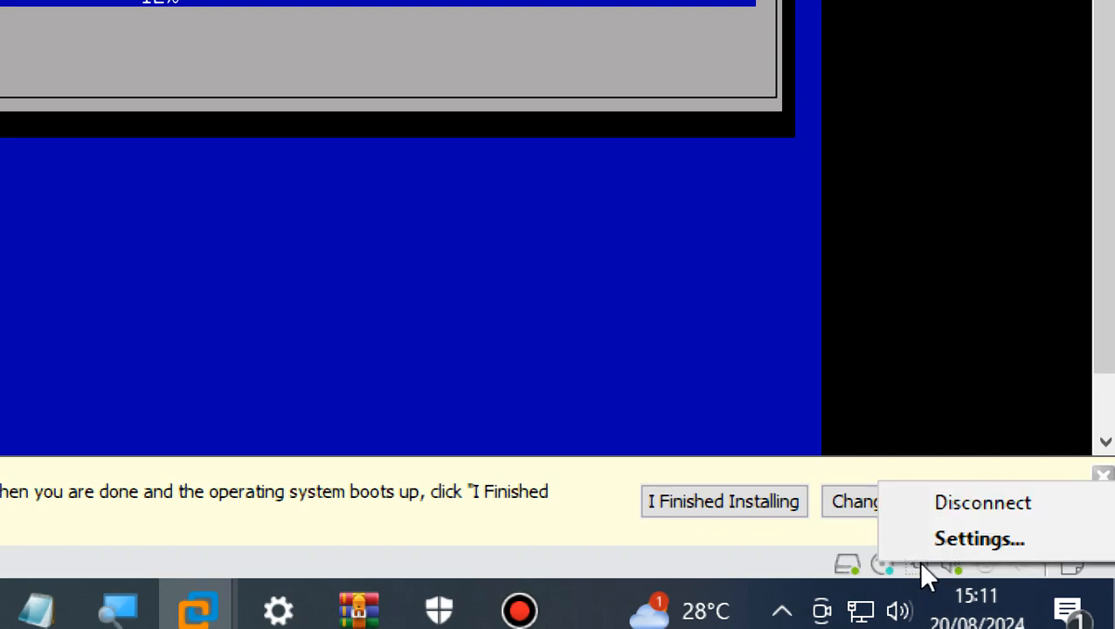
left_click(966, 504)
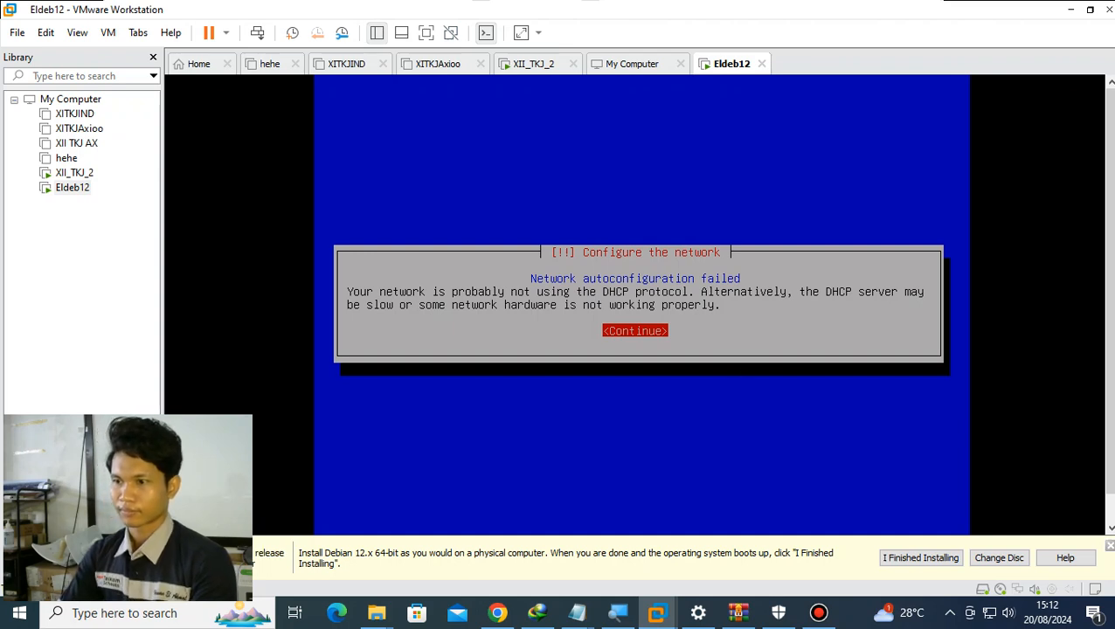
key("Return")
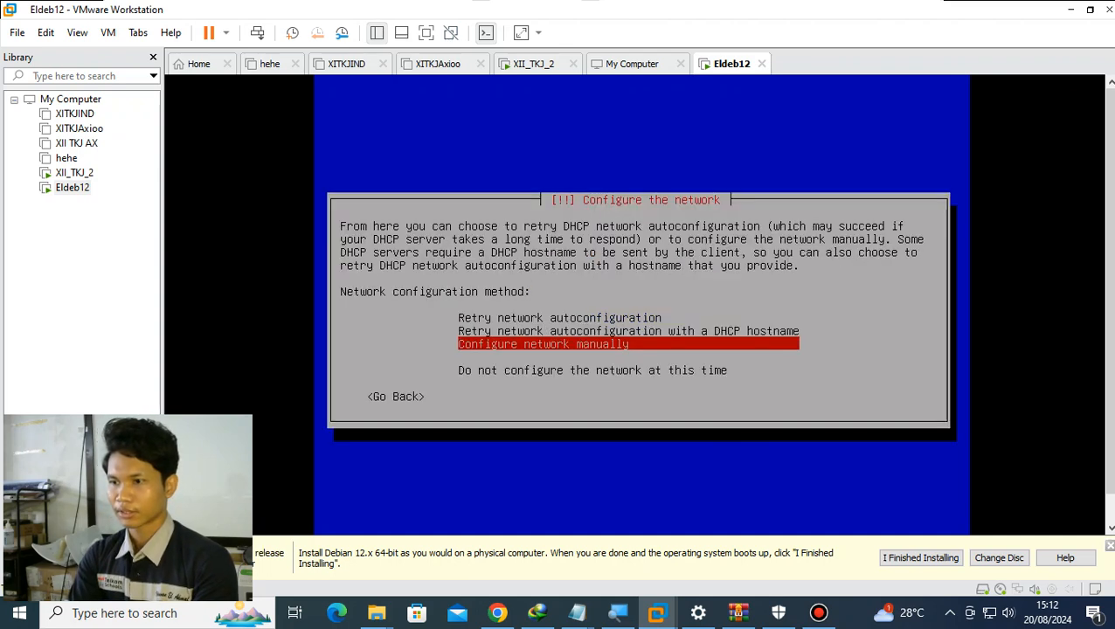
key("Down")
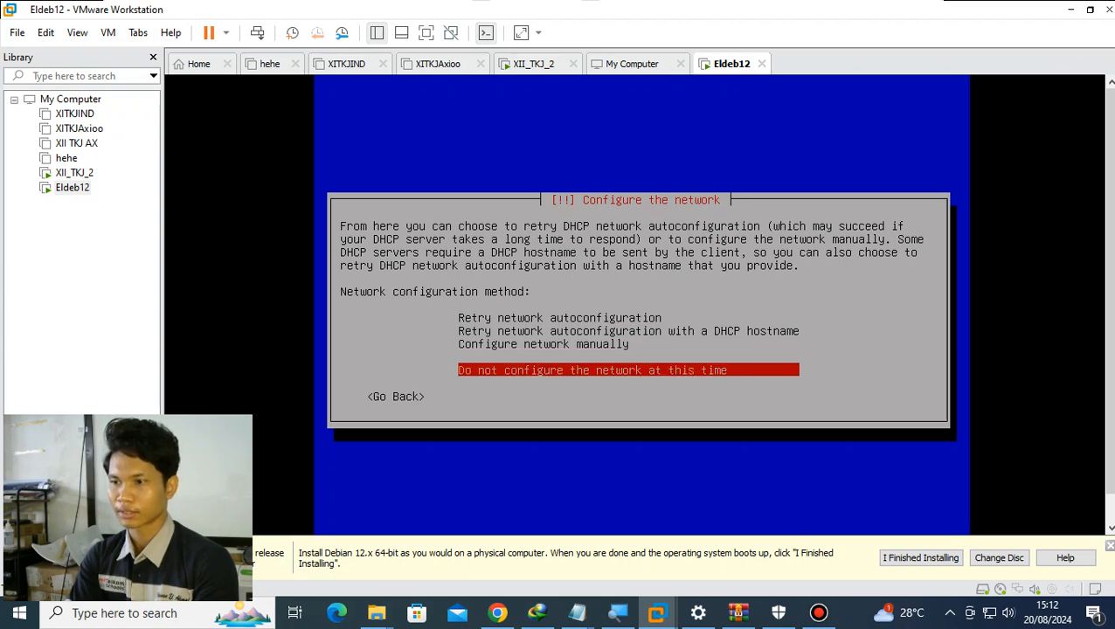
key("Return")
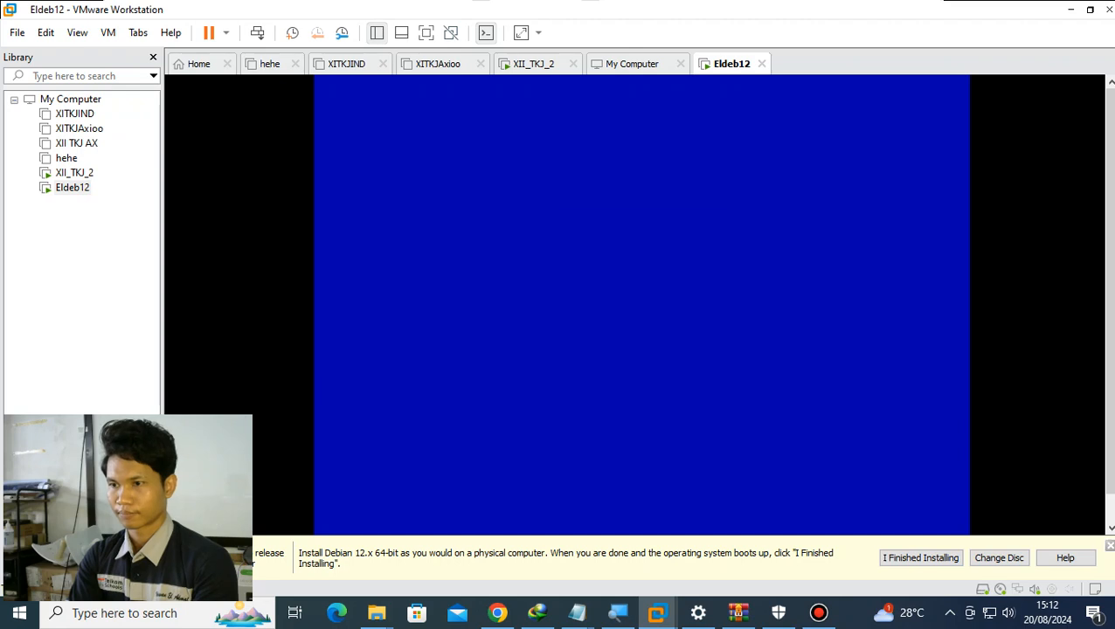
- Set the system's hostname to eldeb and continue
key("Left")
key("Left")
key("Left")
key("Left")
key("Left")
key("Left")
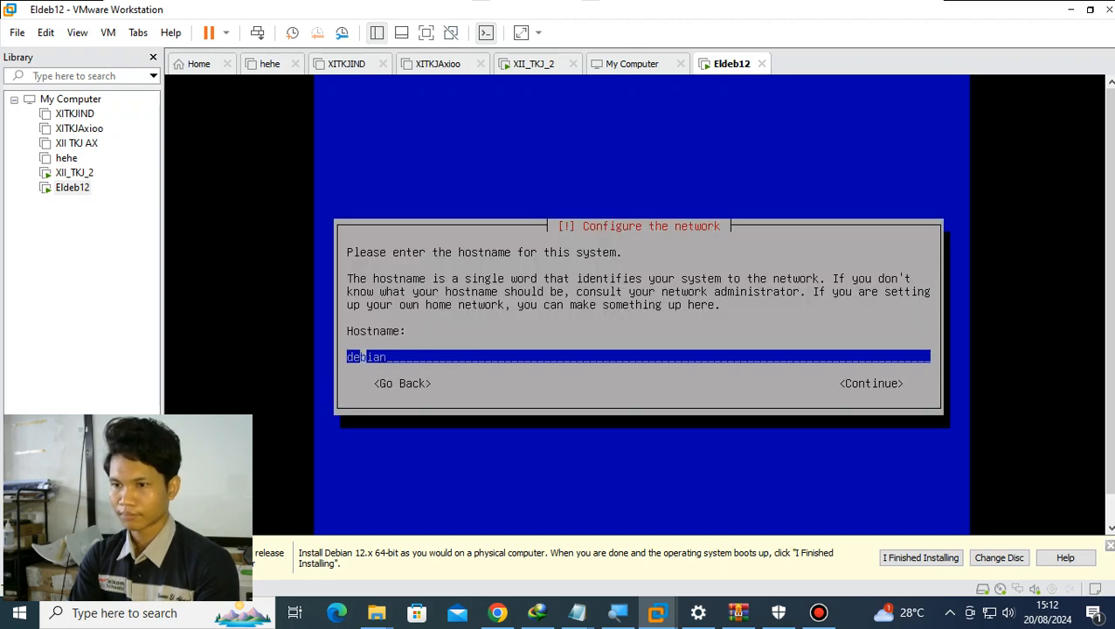
type("el")
key("Right")
key("Right")
key("Right")
key("Right")
key("Right")
key("Right")
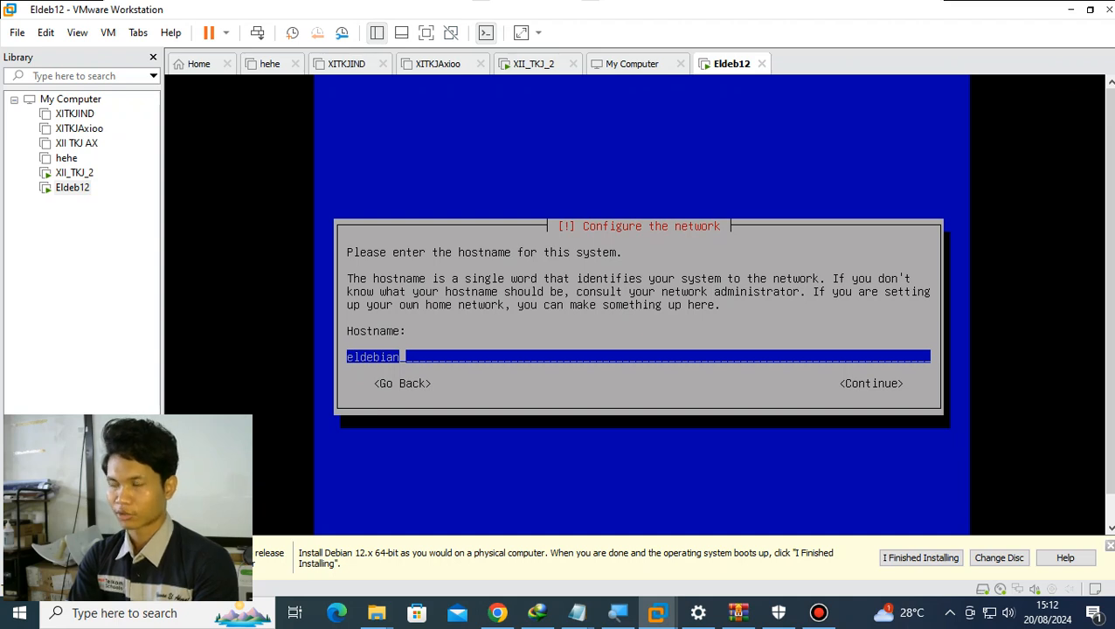
key("BackSpace")
key("BackSpace")
key("BackSpace")
key("Return")
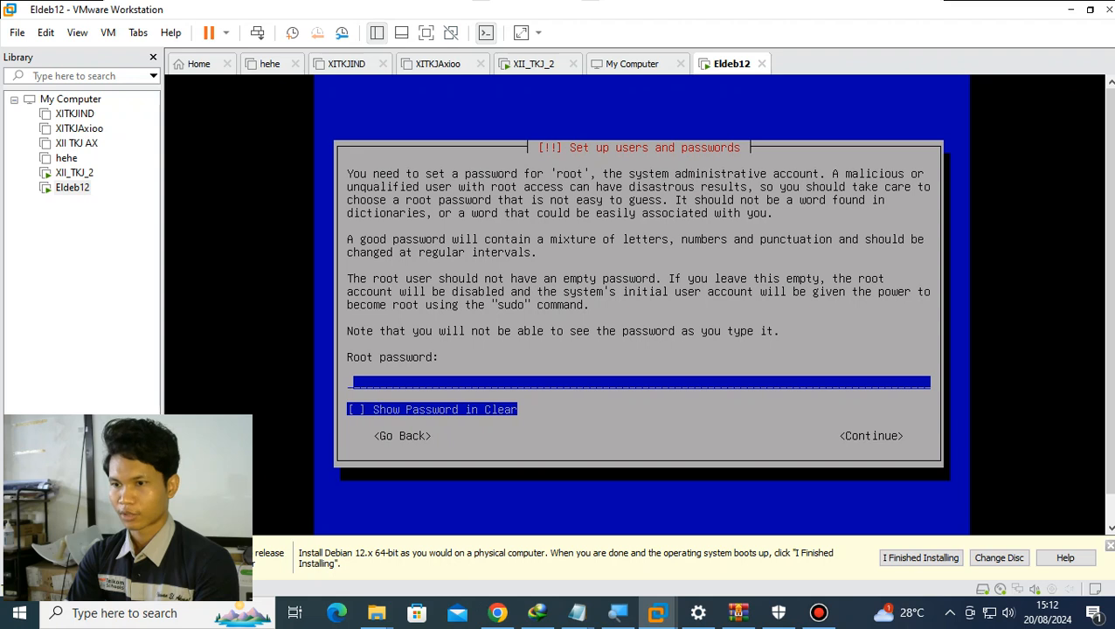
- Enter the root password and repeat it for verification
type("*")
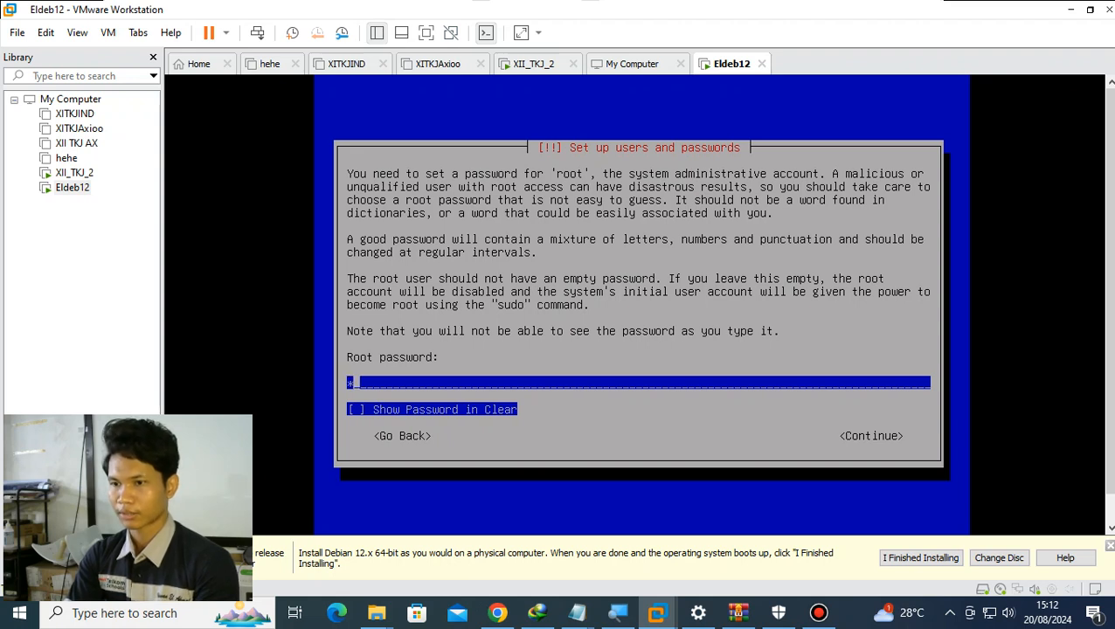
key("Return")
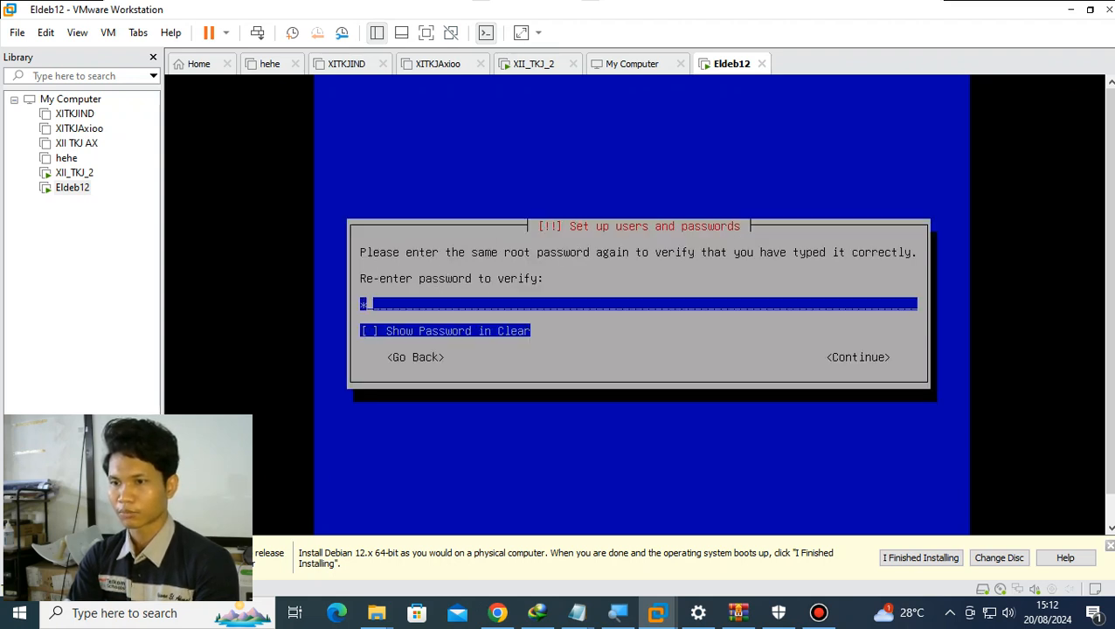
key("Return")
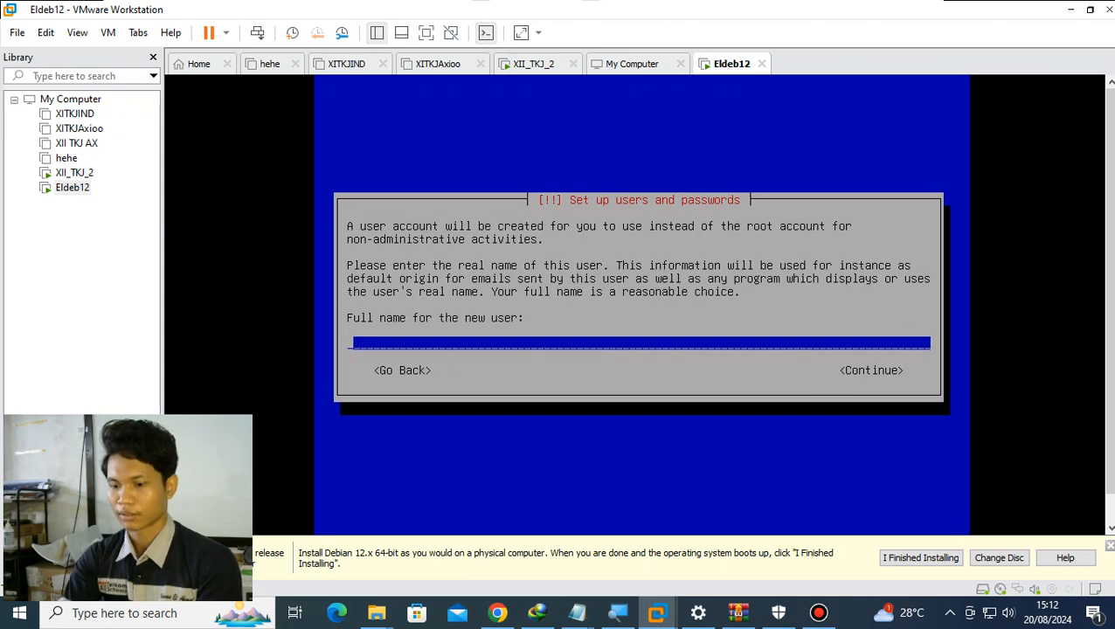
- Create the regular user account with the user's full name, the suggested username and the account password, entered twice
type("el akm")
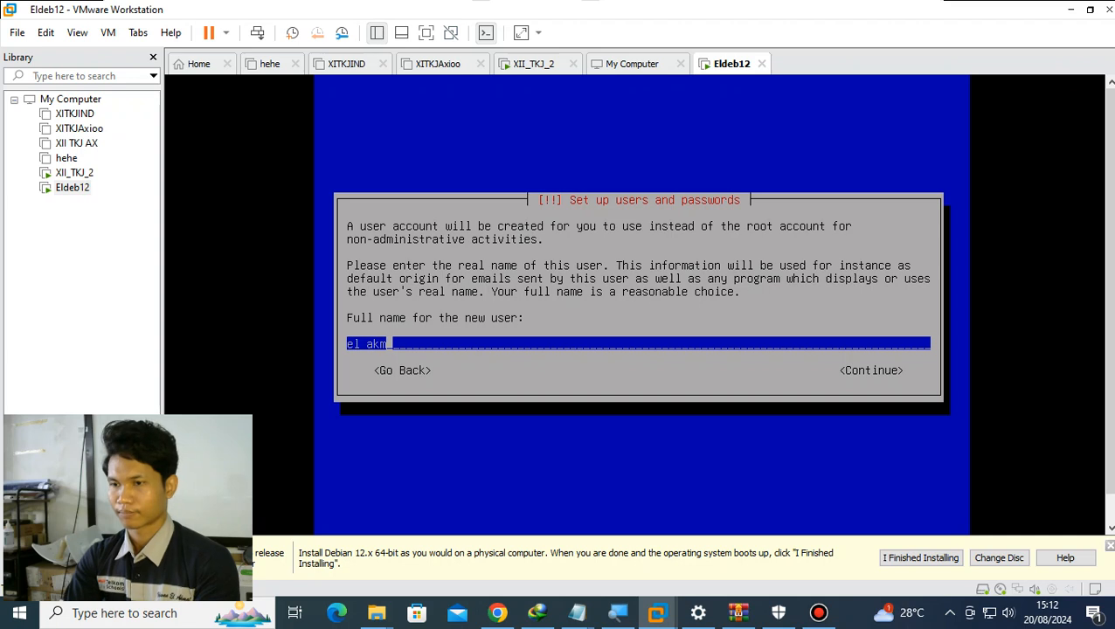
key("Return")
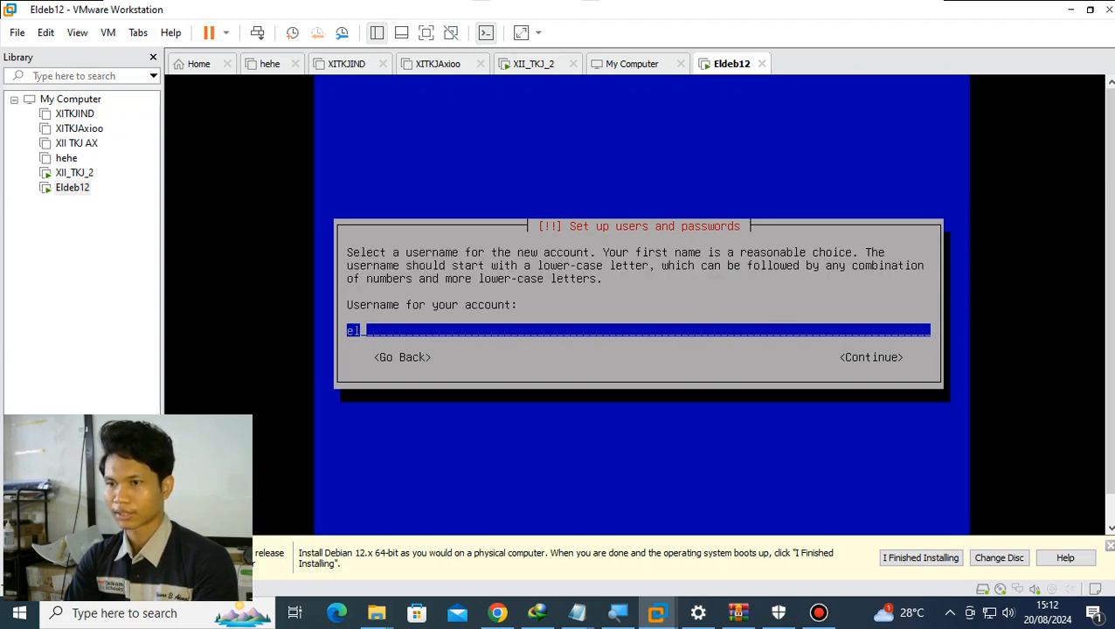
key("Return")
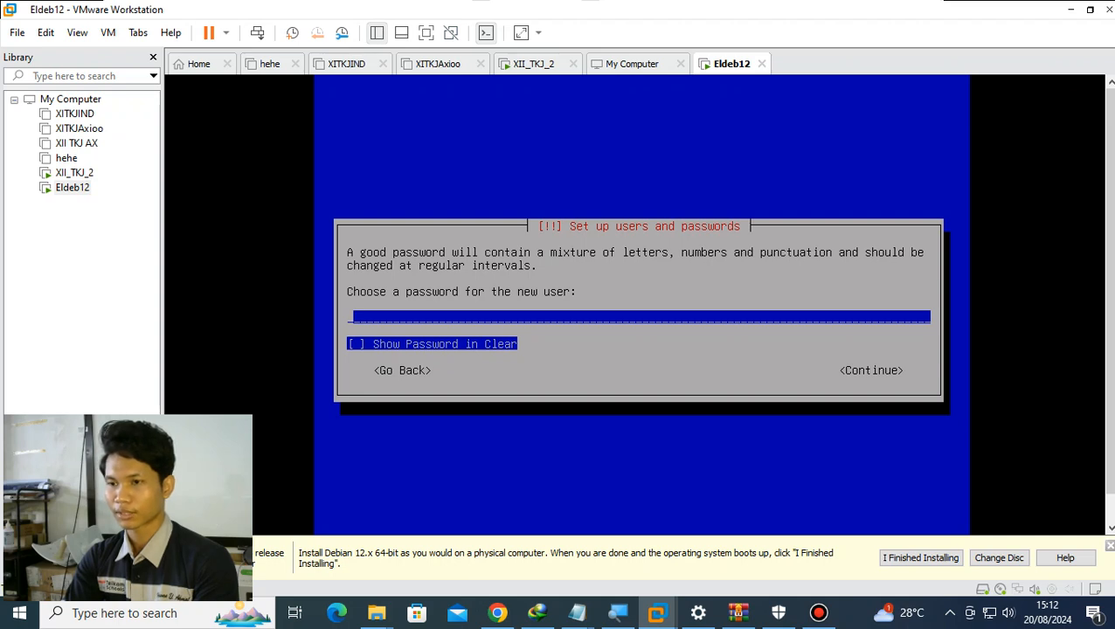
type("1")
key("Return")
type("1")
key("Return")
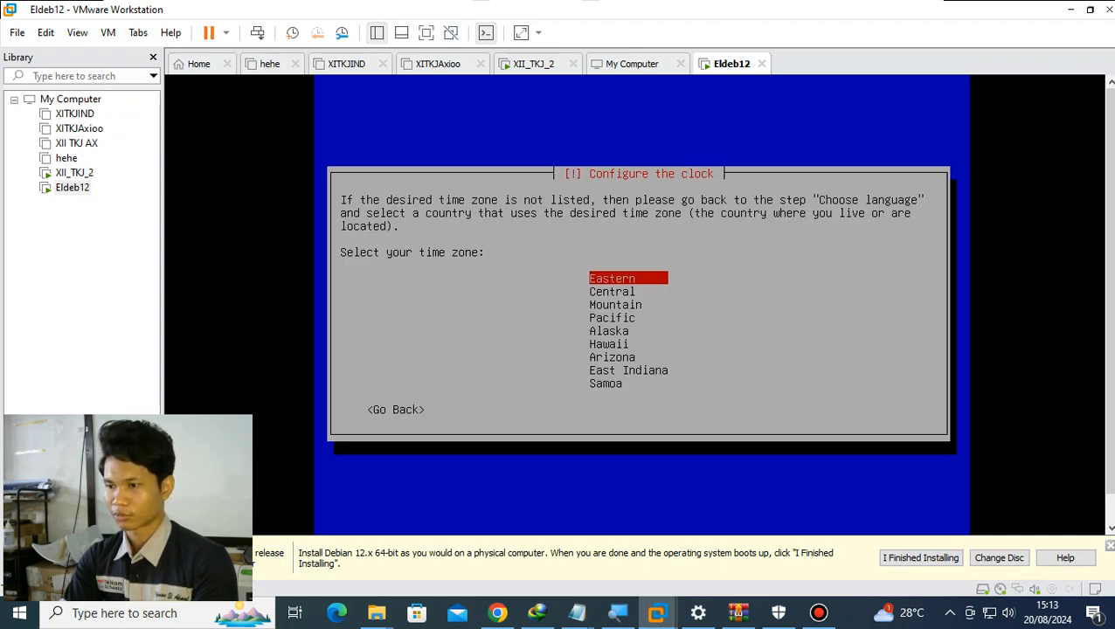
- Set the time zone to Eastern and choose the Manual partitioning method
key("Return")
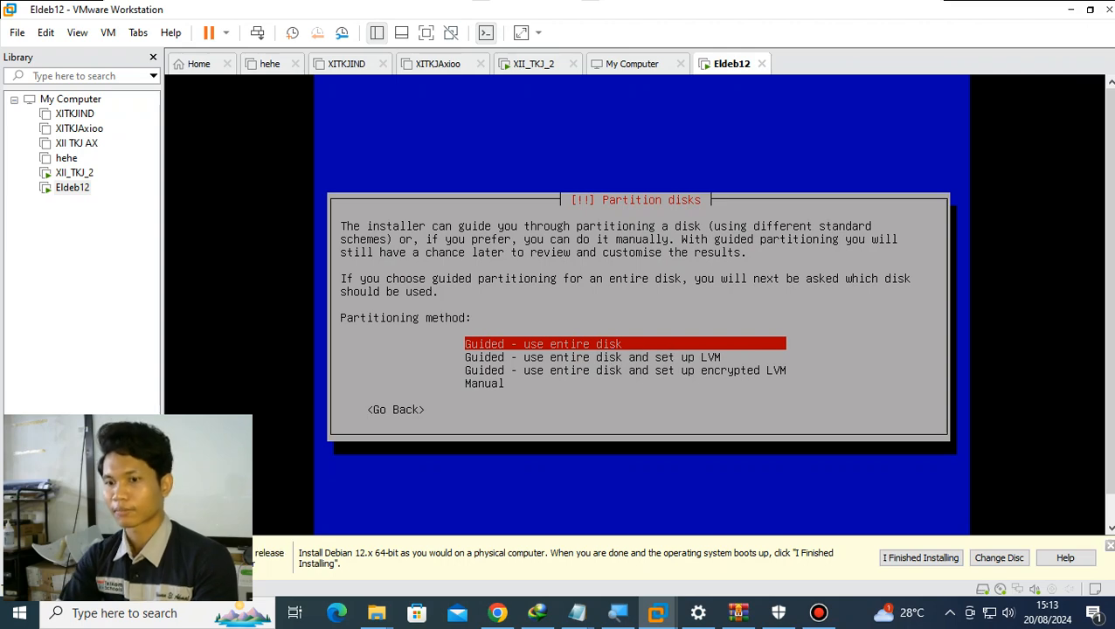
key("Down")
key("Down")
key("Down")
key("Return")
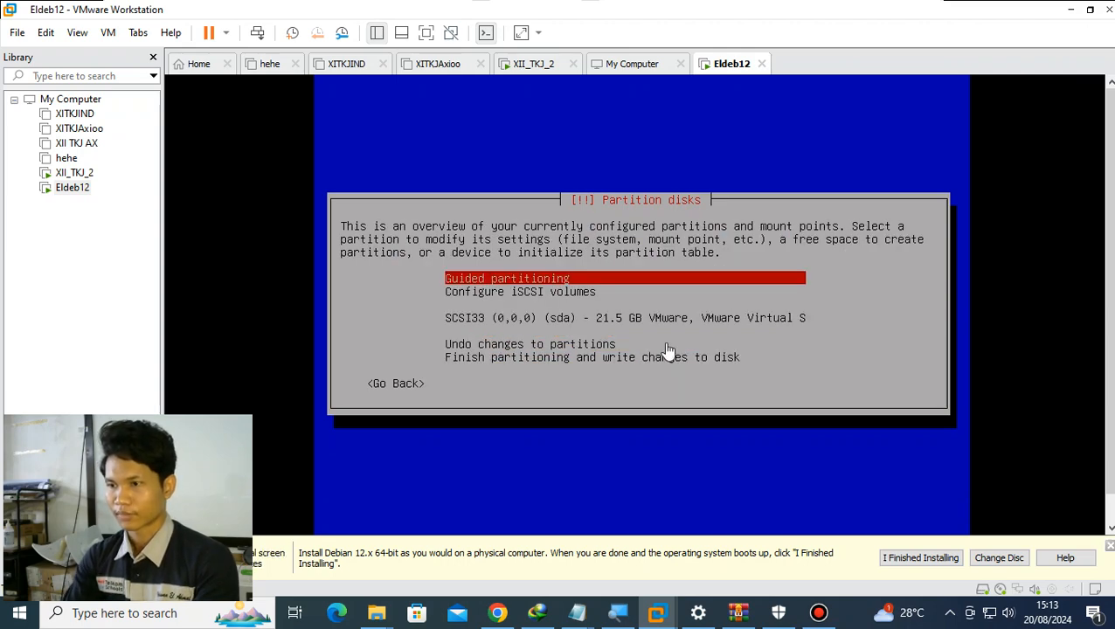
- Switch to Notepad and add a "2 Partisi" list below the Debian notes with the entries "1. /" and "2. swap"
key("alt+Tab")
key("Return")
key("Return")
type("2 Partisi")
key("Return")
type("1")
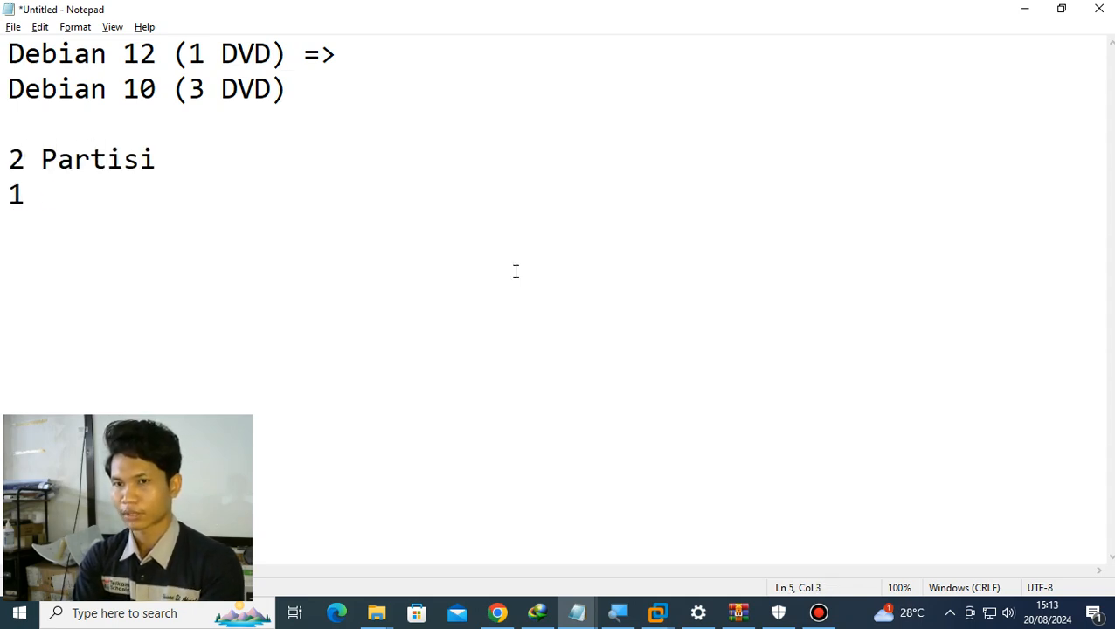
key("BackSpace")
type(".")
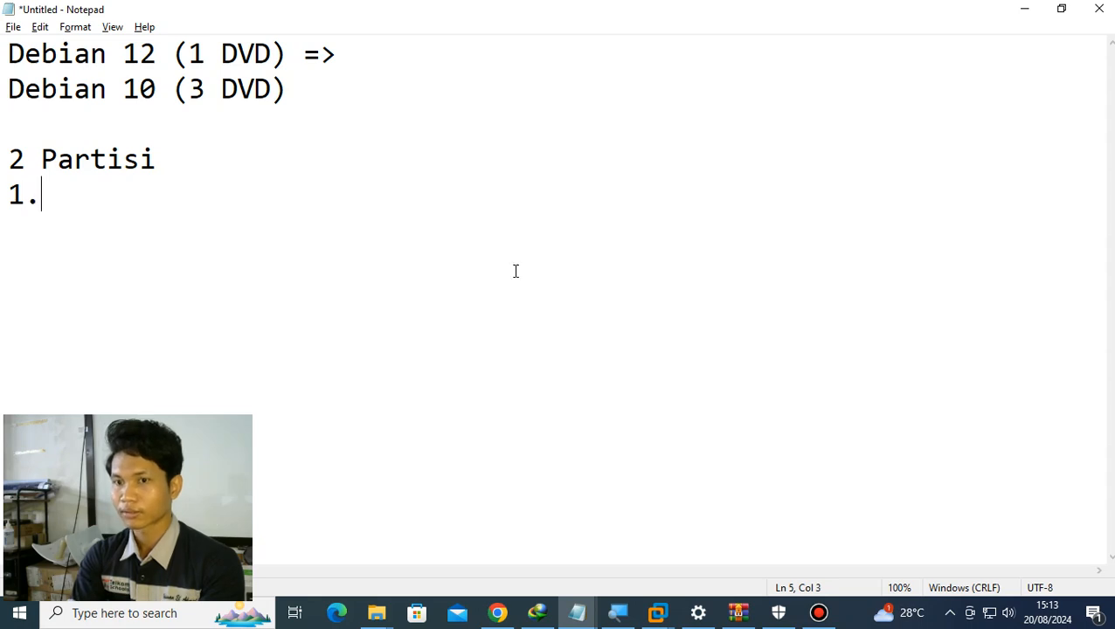
key("Return")
key("BackSpace")
type("/")
key("Return")
type("2. swap")
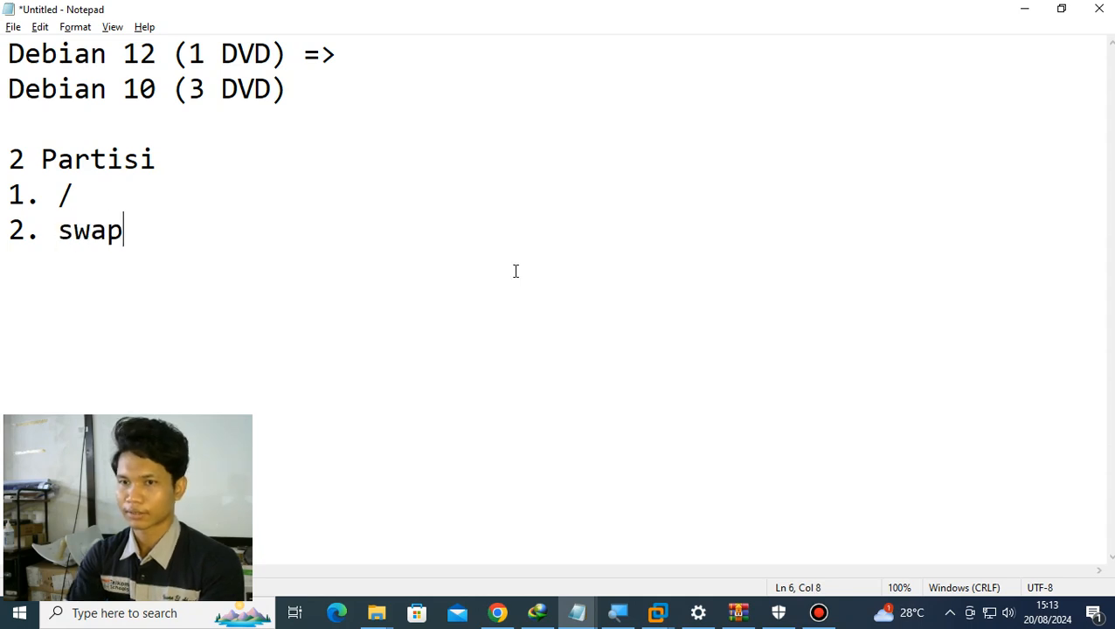
- Extend the partition list entries to read "1. / = OS" and "2. swap = RAM Virtual"
key("Up")
type("= ")
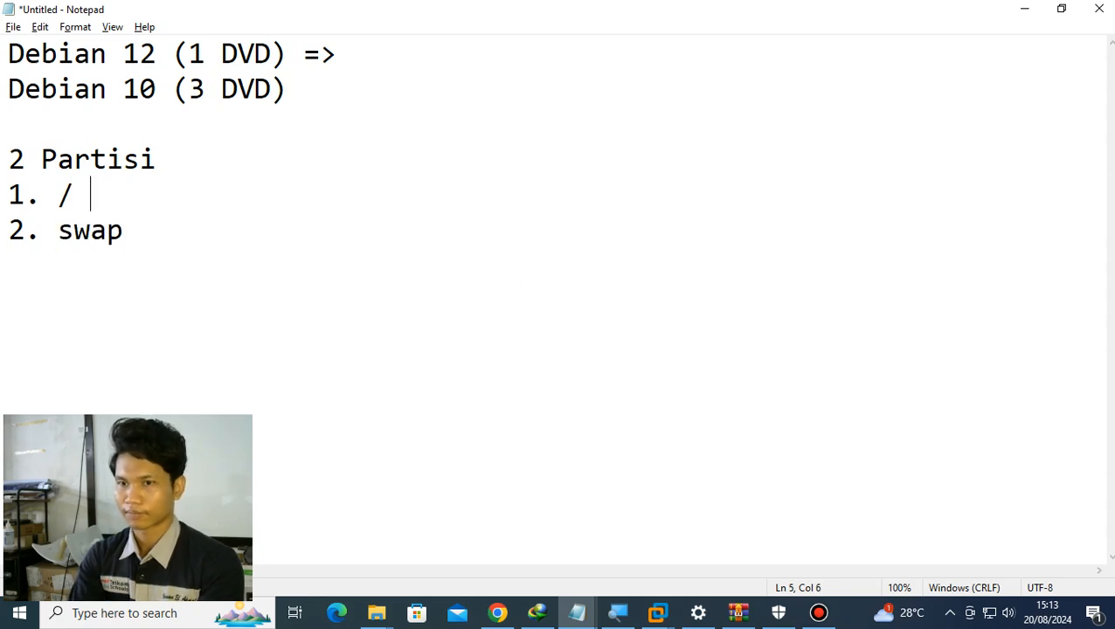
type("S")
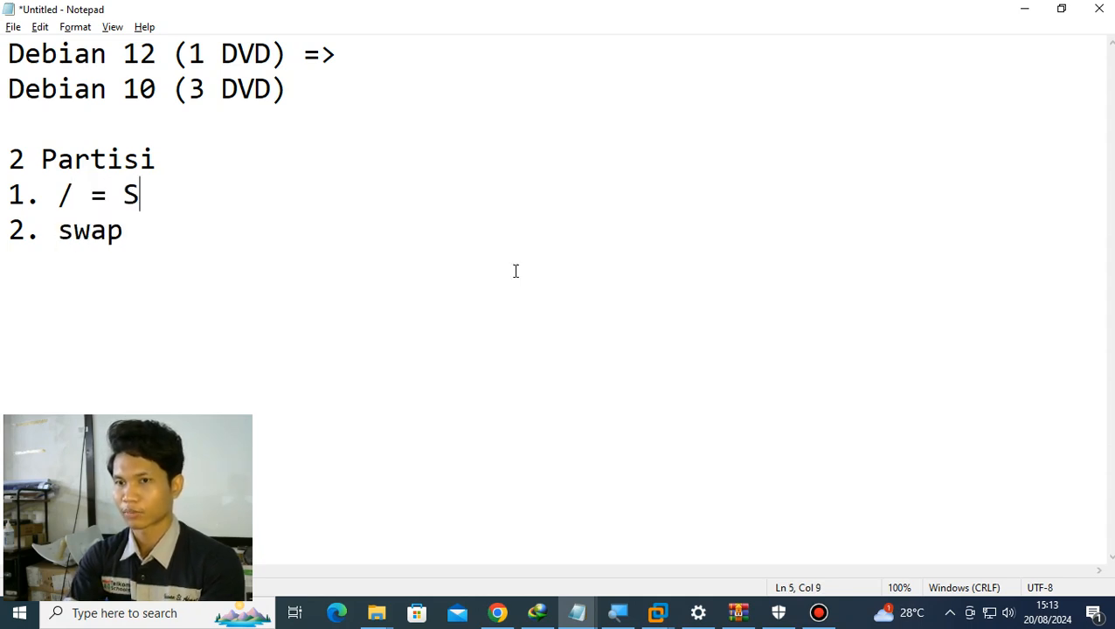
type("O")
key("BackSpace")
key("BackSpace")
type("OS")
key("Down")
type("=")
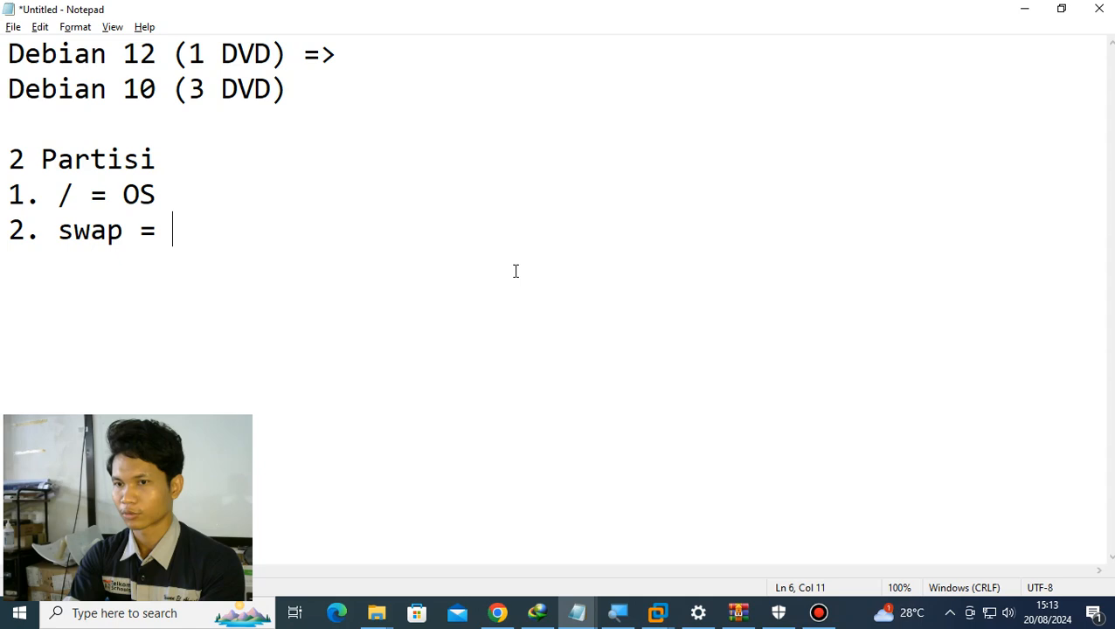
type("R")
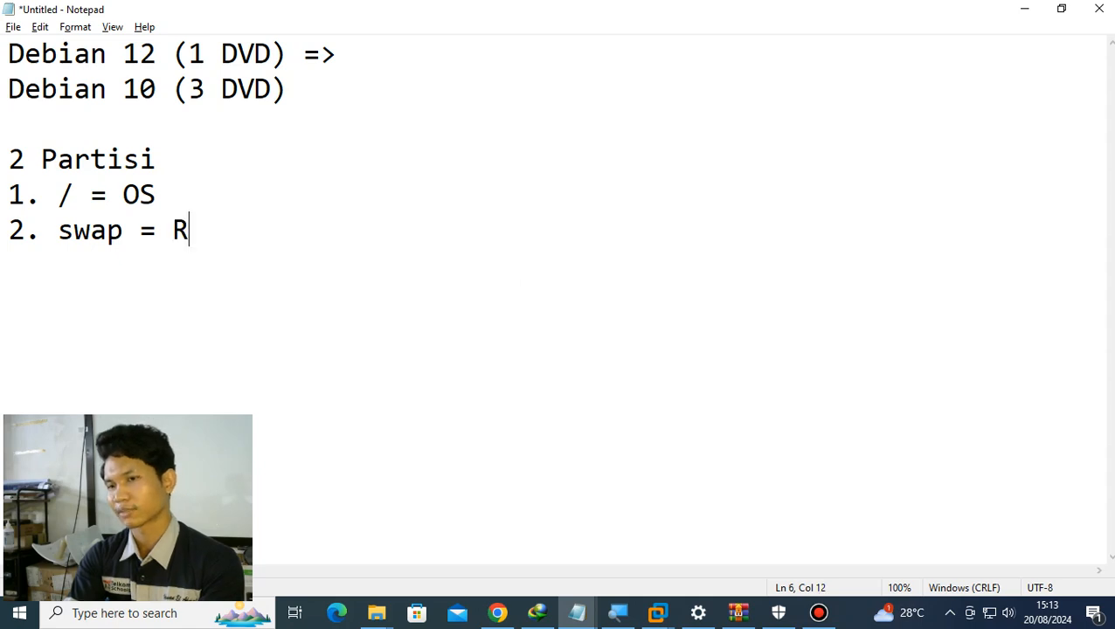
type("AM Virtual")
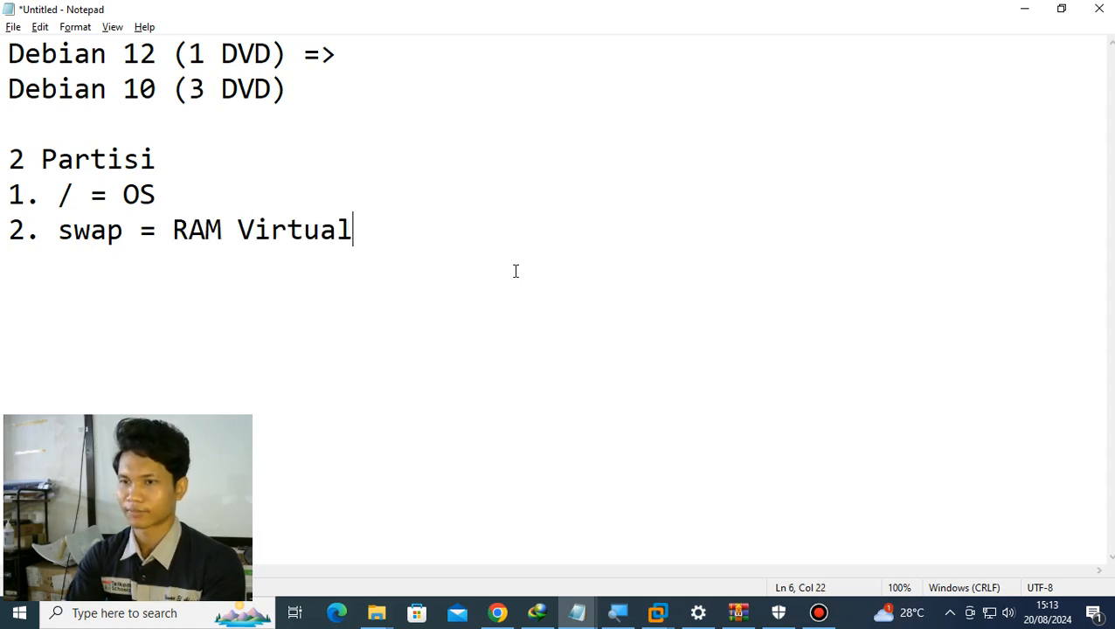
- Switch back to VMware Workstation and create a new empty partition table on the SCSI33 (sda) disk
key("alt+Tab")
left_click(730, 321)
key("Down")
key("Down")
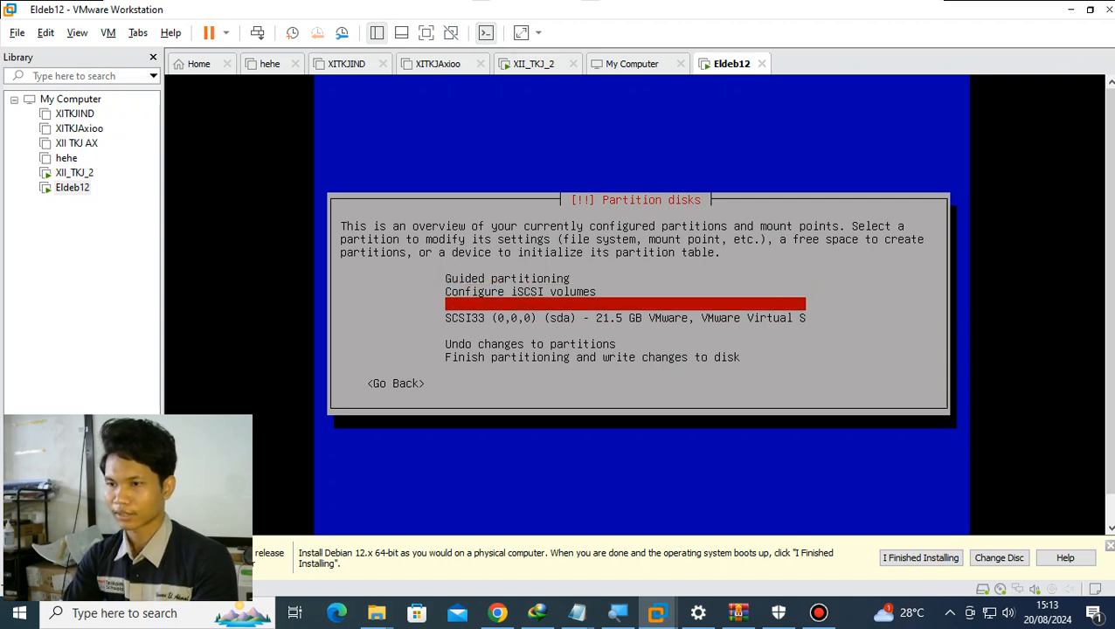
key("Return")
key("Left")
key("Return")
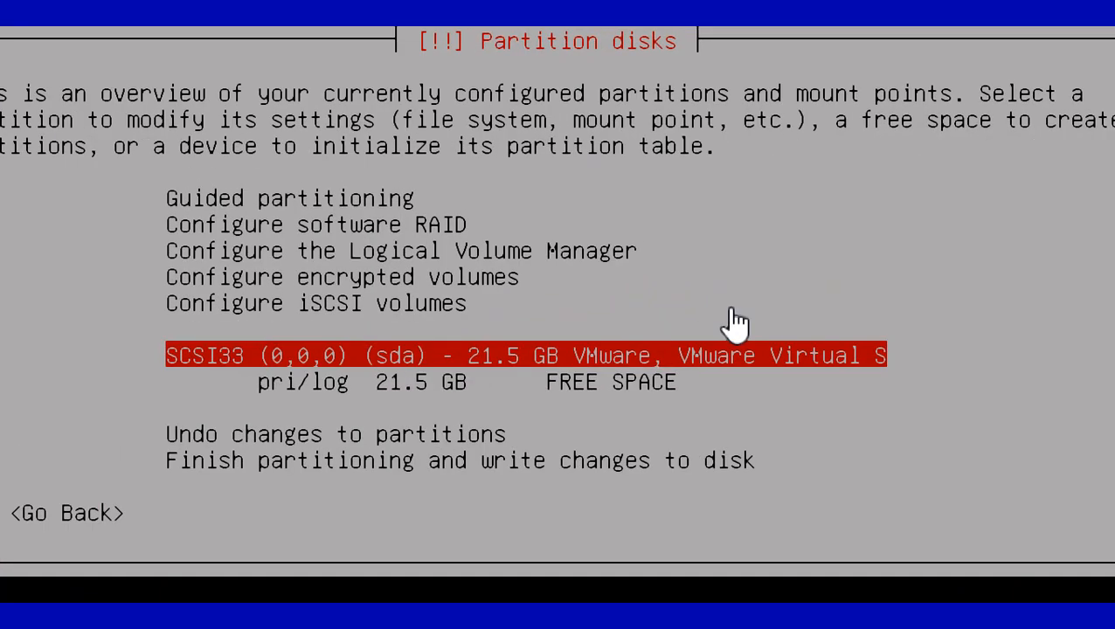
- Create a new primary partition in the disk's free space with a size of 80%
key("Down")
key("Return")
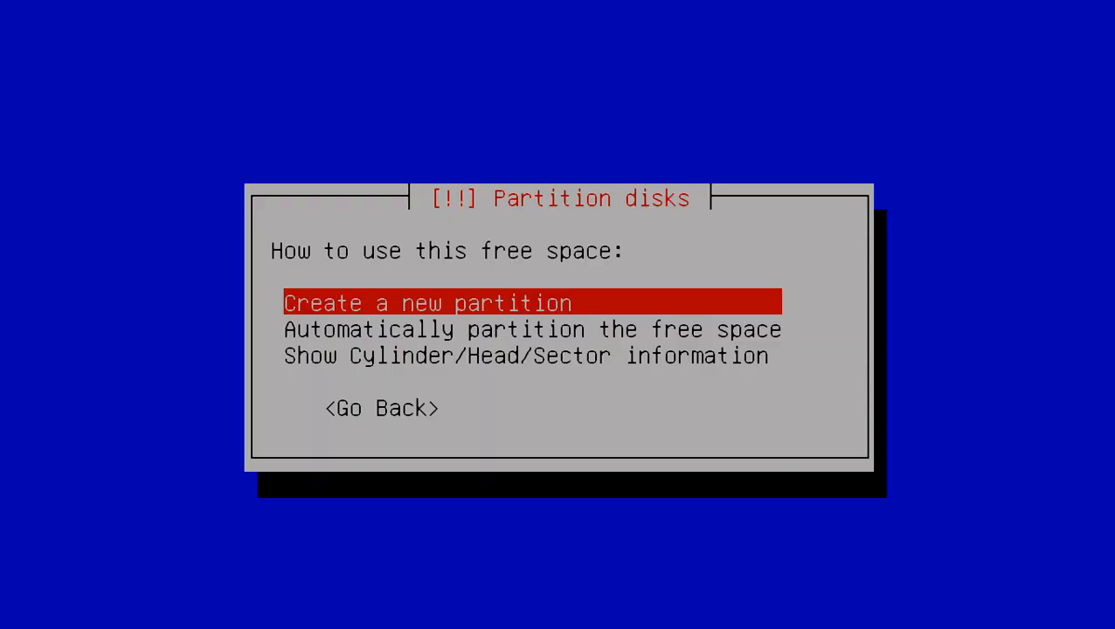
key("Return")
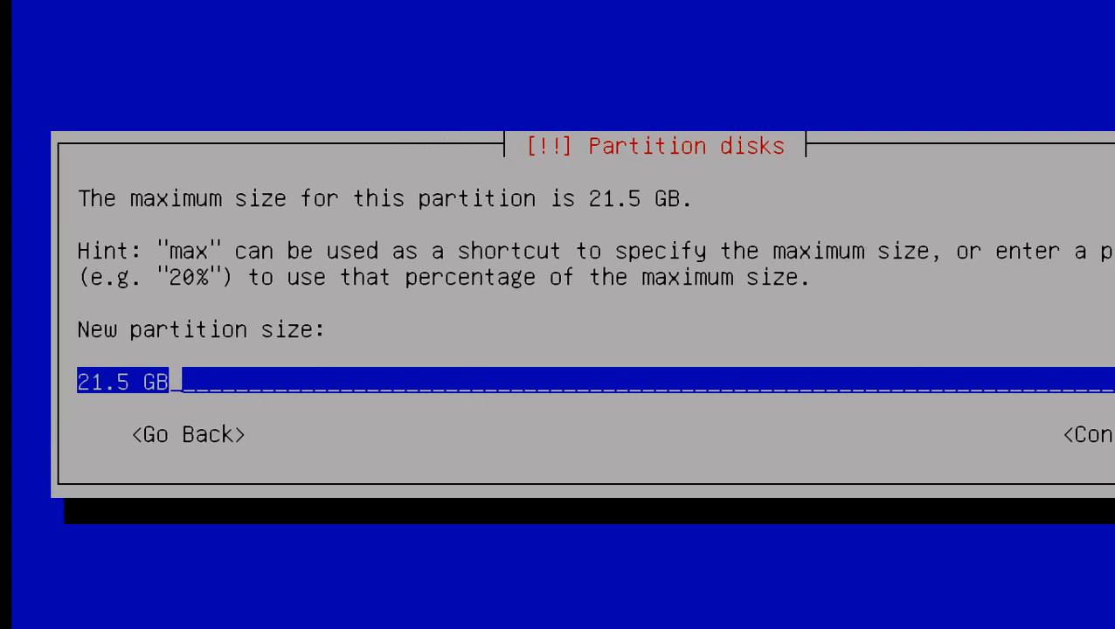
key("BackSpace")
key("BackSpace")
key("BackSpace")
key("BackSpace")
key("BackSpace")
key("BackSpace")
key("BackSpace")
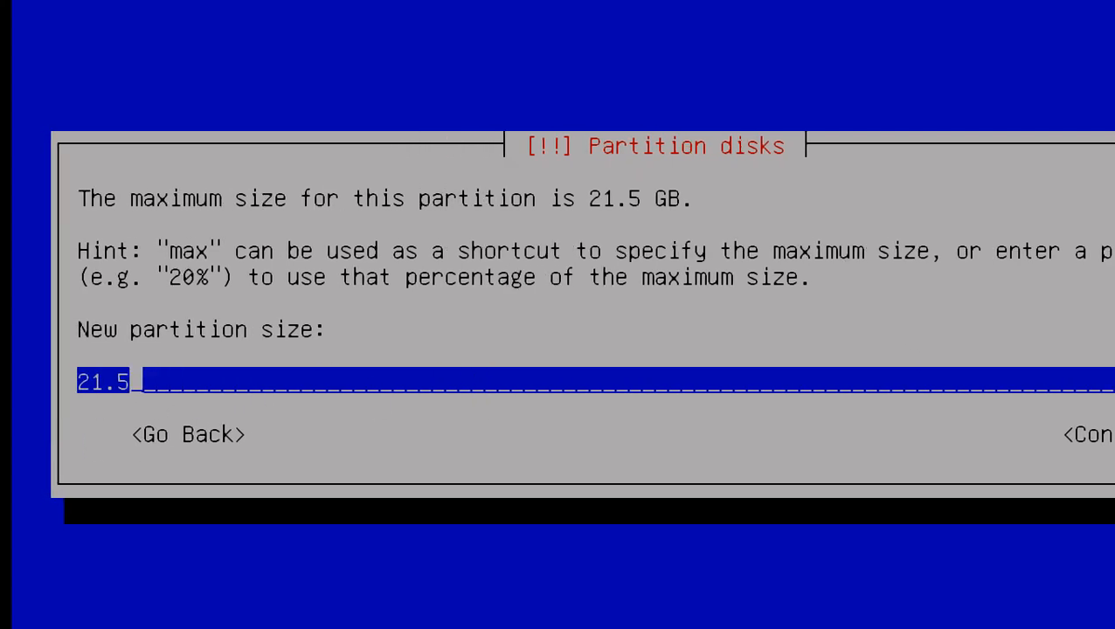
type("80")
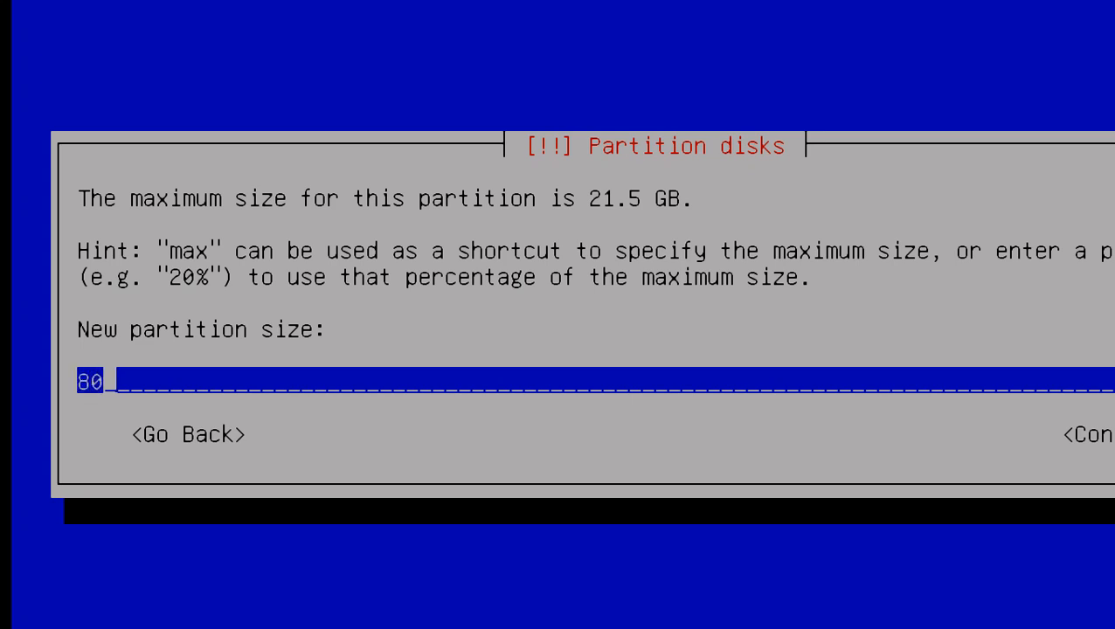
type("%")
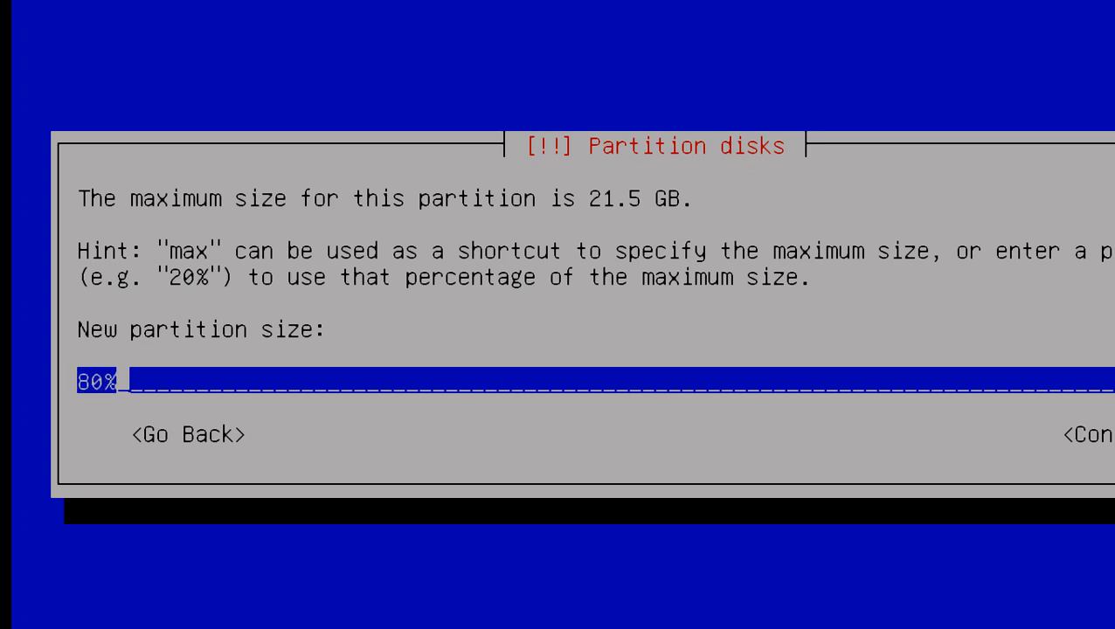
key("Return")
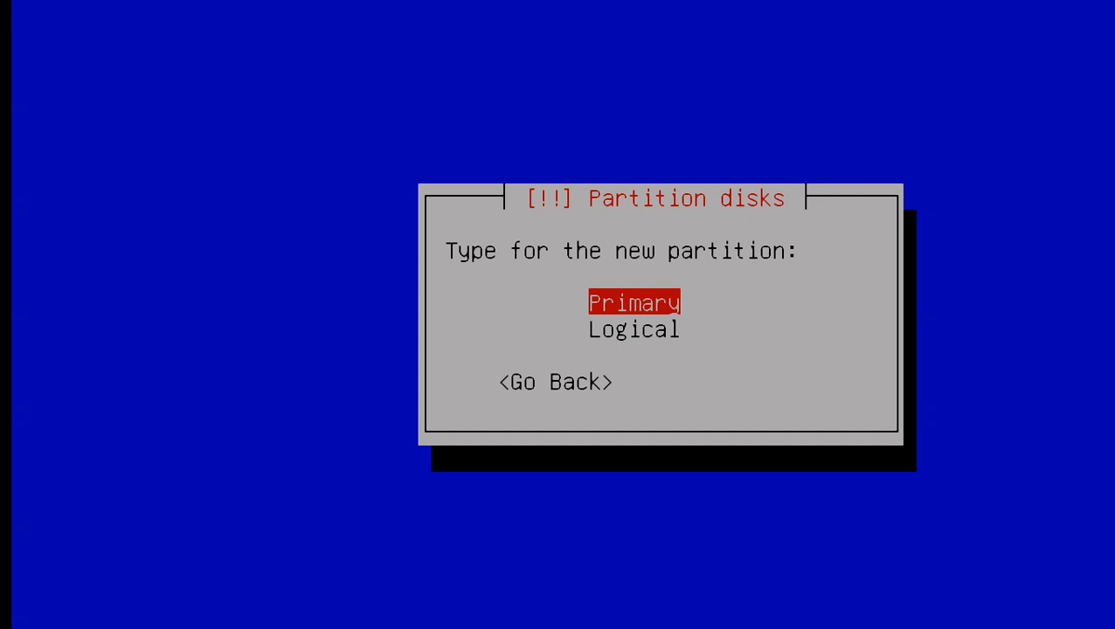
key("Return")
key("Return")
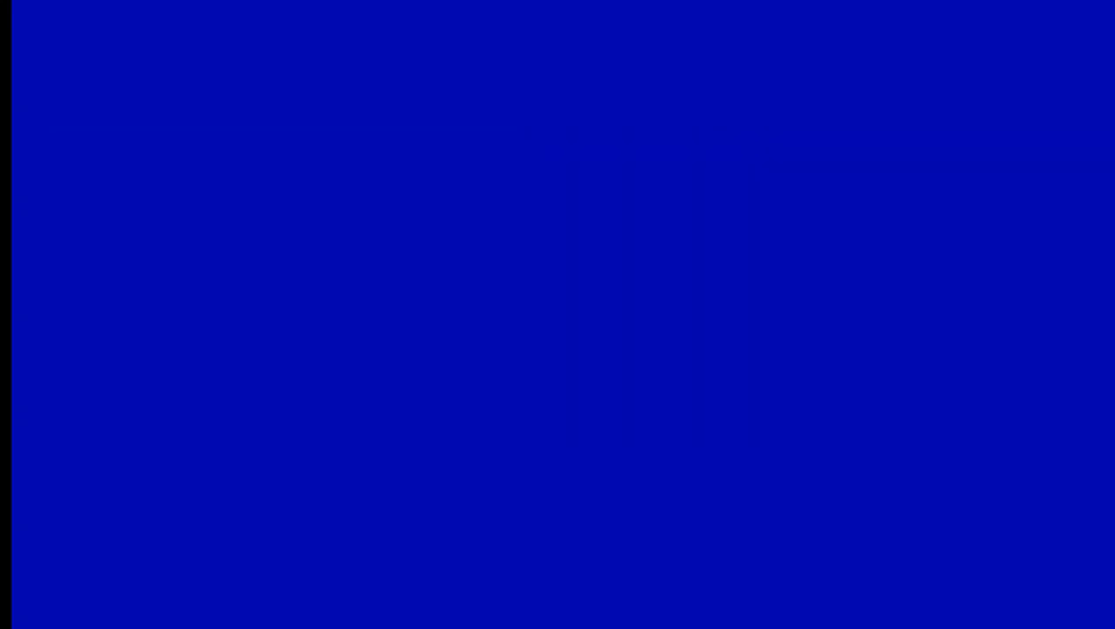
- Finish setting up the primary partition as Ext4 journaling file system with mount point /
key("Down")
key("Down")
key("Down")
key("Down")
key("Down")
key("Down")
key("Down")
key("Down")
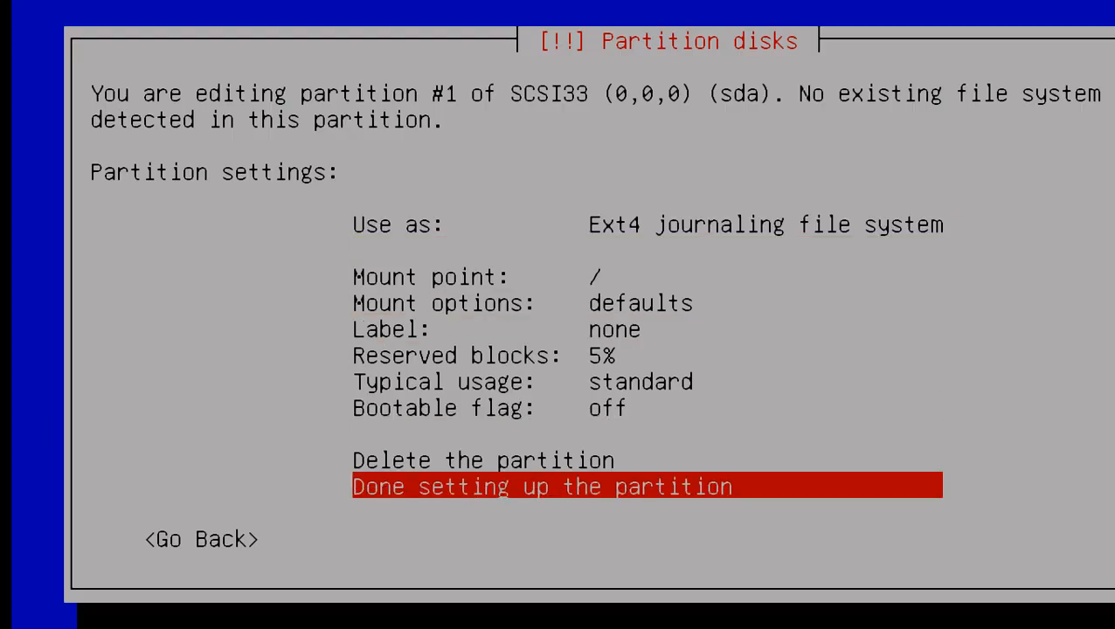
key("Return")
- Create a new logical partition from all of the remaining free space
key("Down")
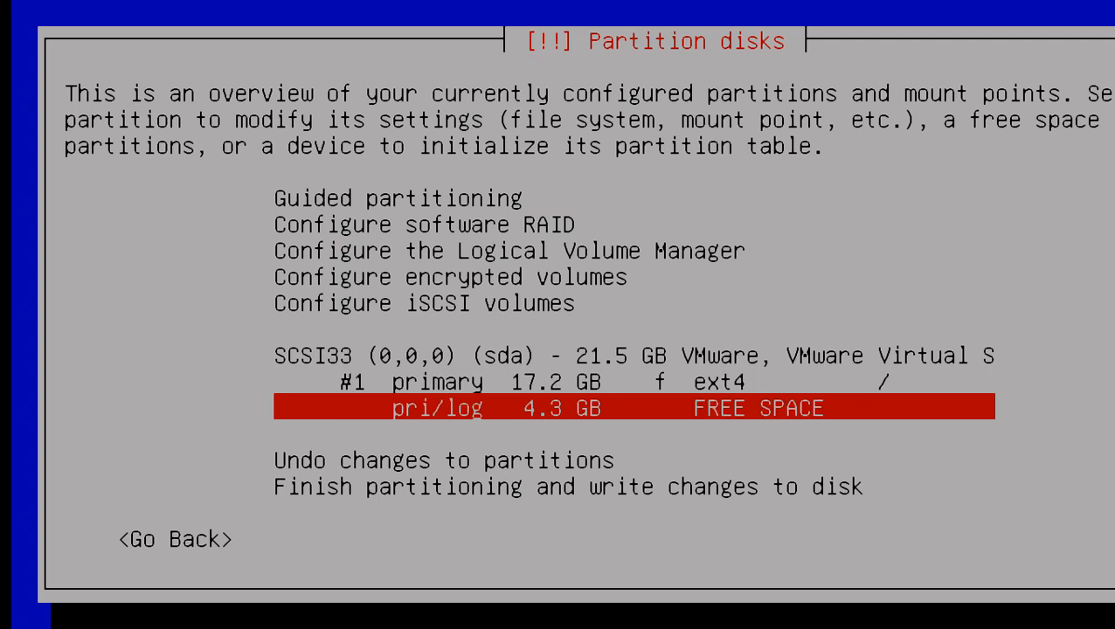
key("Return")
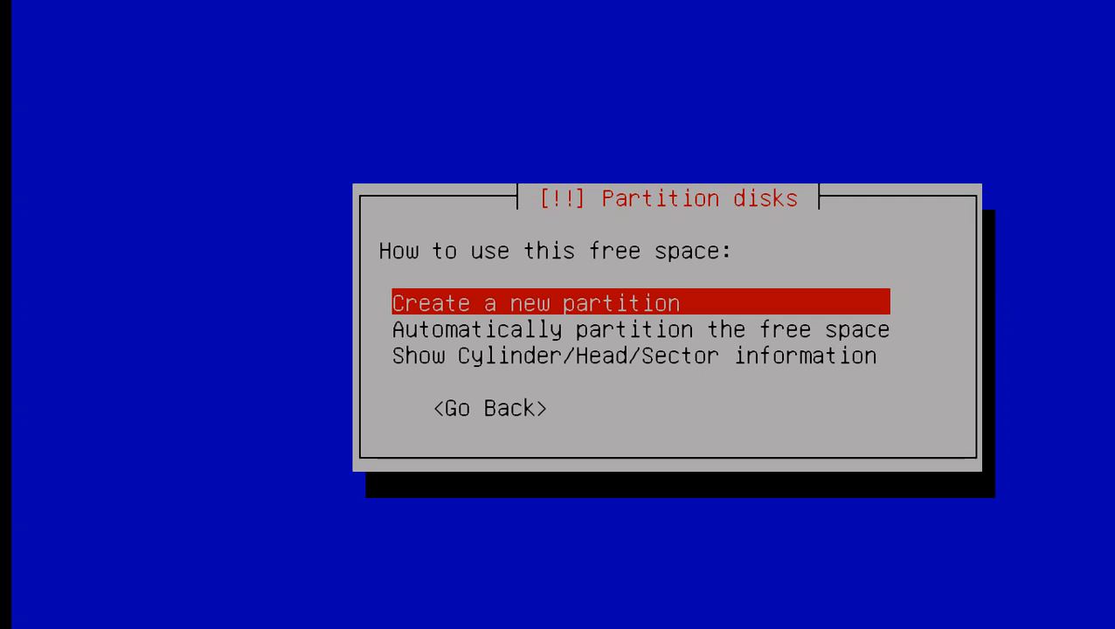
key("Return")
key("Return")
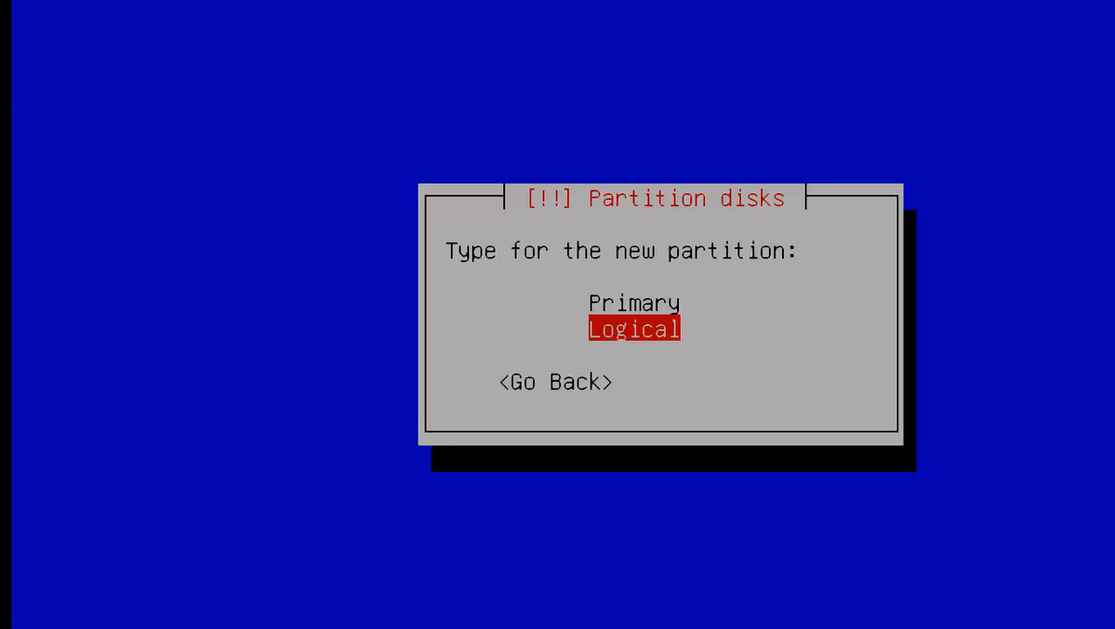
key("Return")
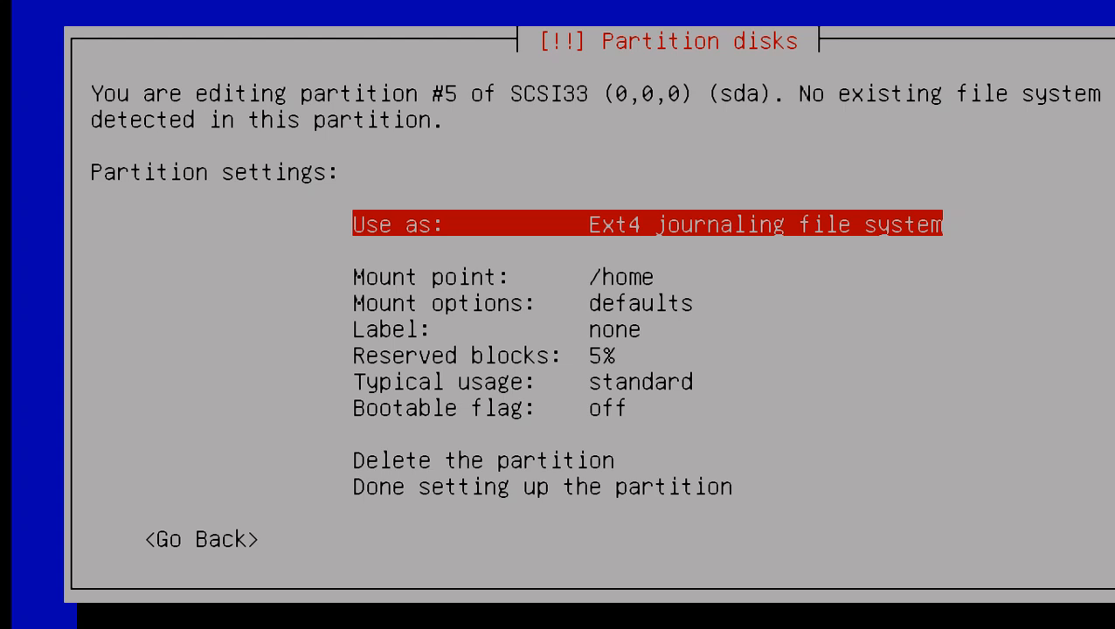
- Set the logical partition's use to swap area and finish setting it up
key("Return")
key("Down")
key("Down")
key("Down")
key("Down")
key("Down")
key("Down")
key("Down")
key("Down")
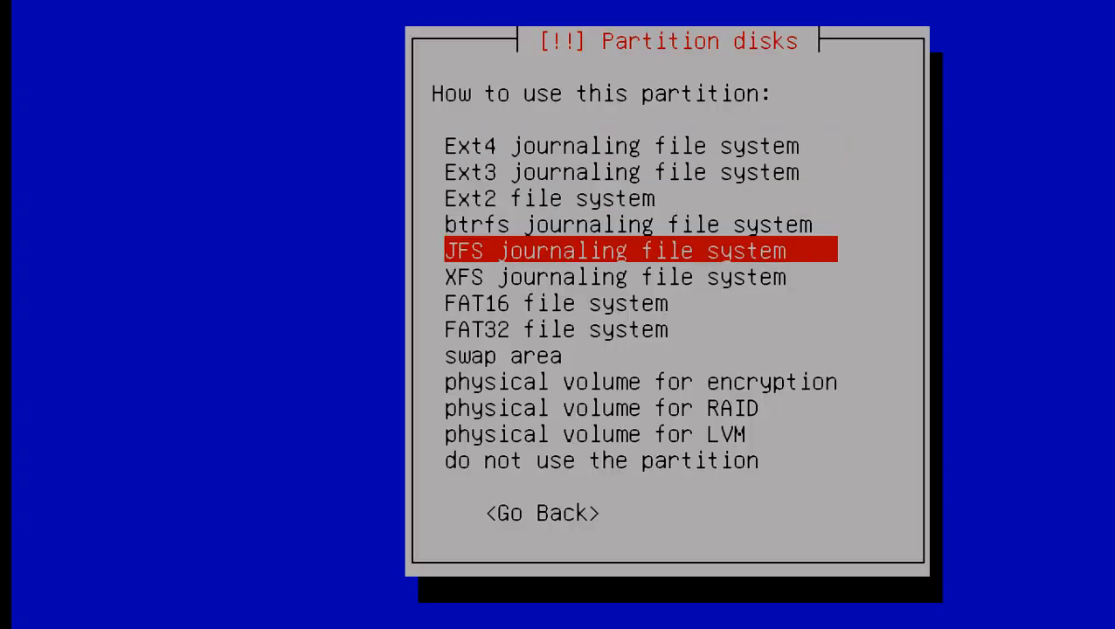
key("Return")
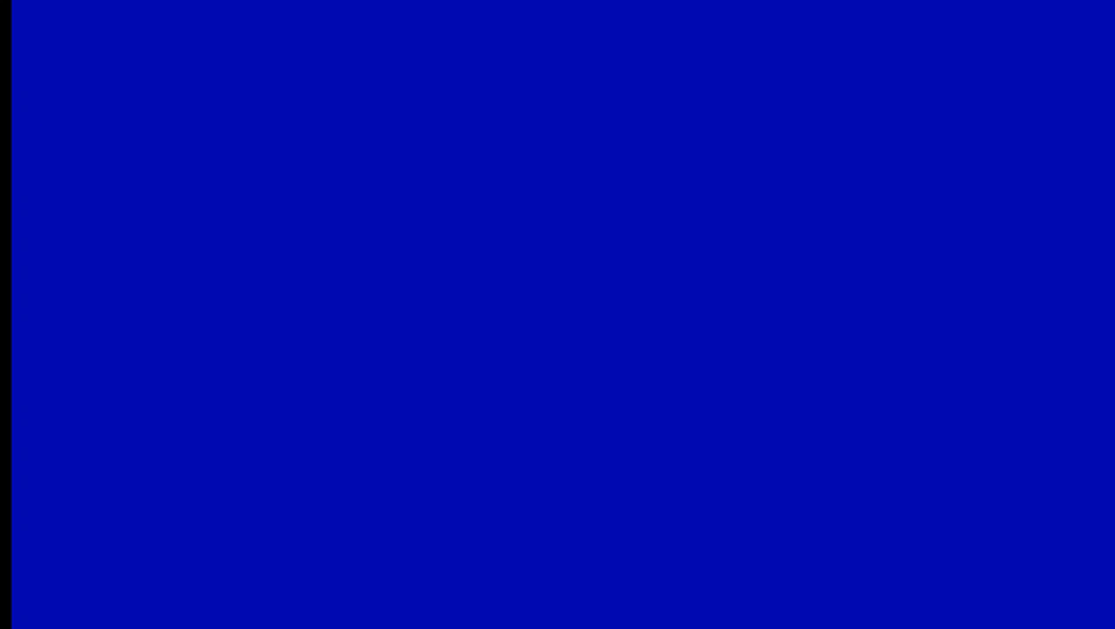
key("Down")
key("Down")
key("Down")
key("Return")
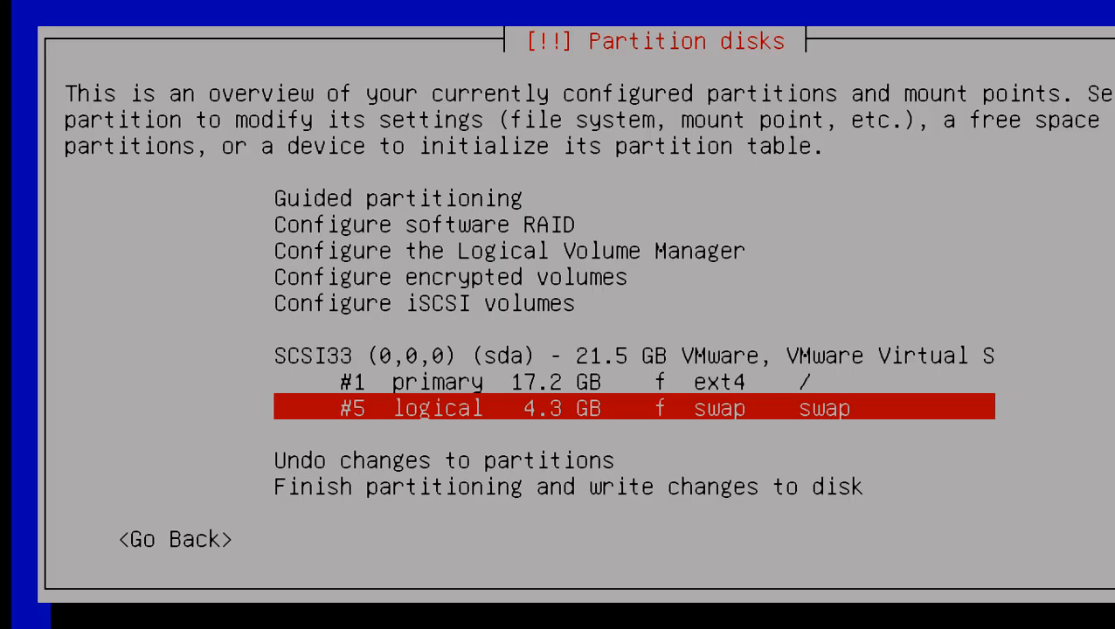
- Finish partitioning and accept writing the changes to the disk
key("Down")
key("Down")
key("Down")
key("Return")
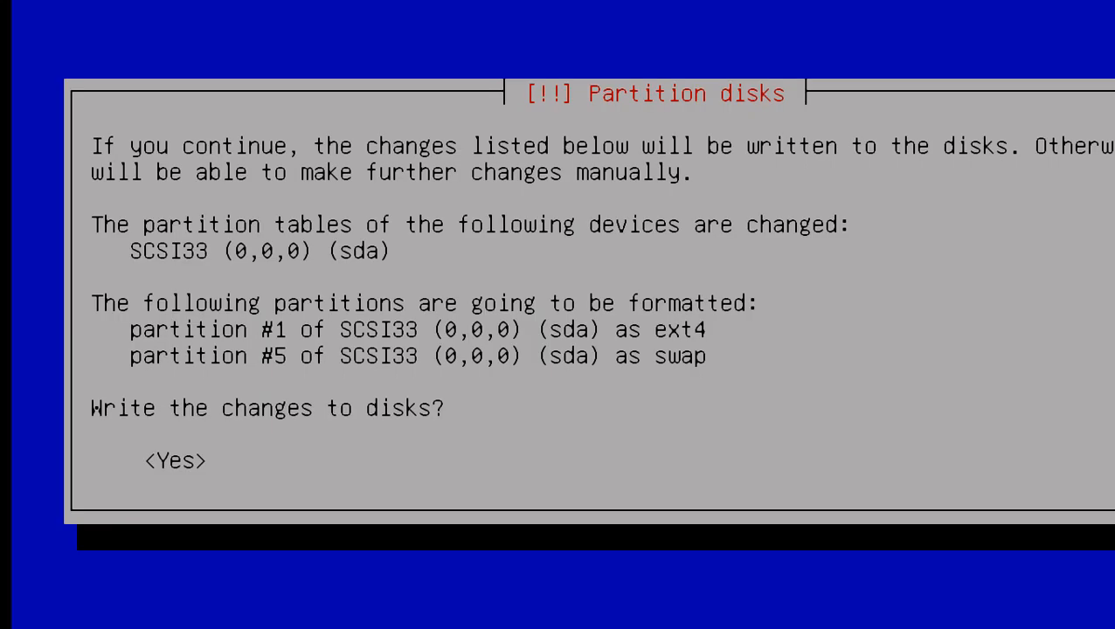
key("Left")
key("Return")
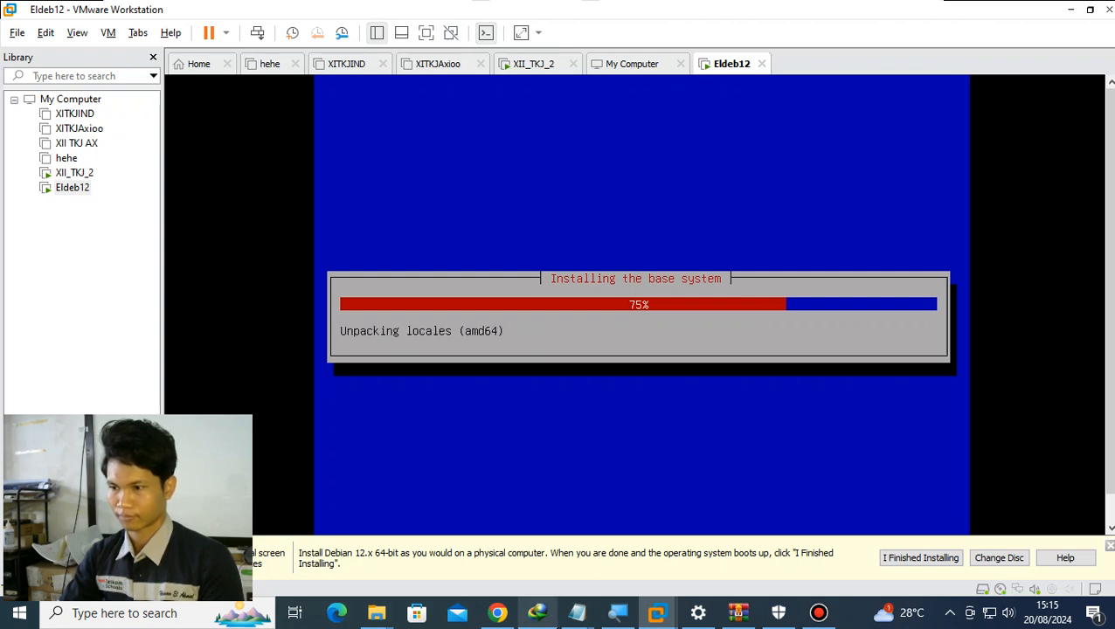
- Switch to Notepad to review the untitled partition notes, and return to VMware Workstation
mouse_move(577, 613)
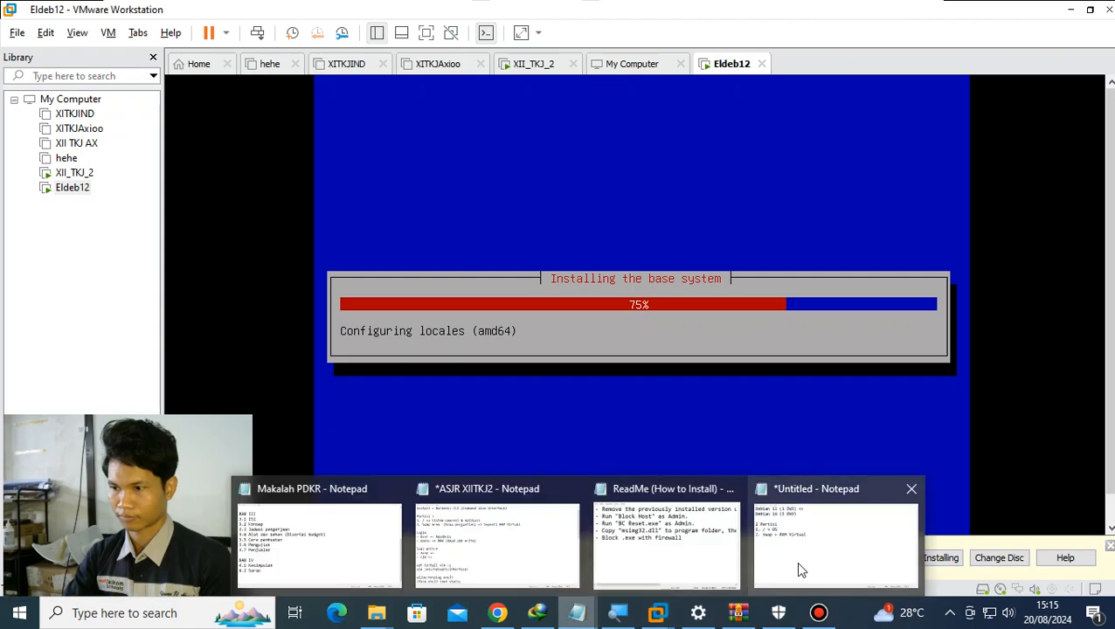
mouse_move(803, 567)
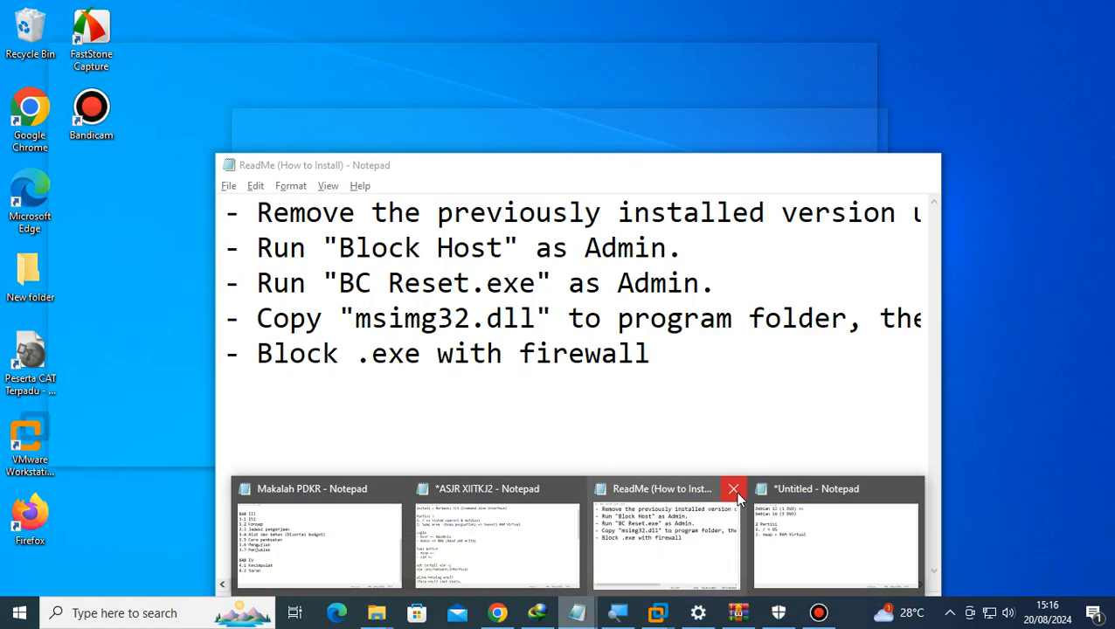
left_click(732, 487)
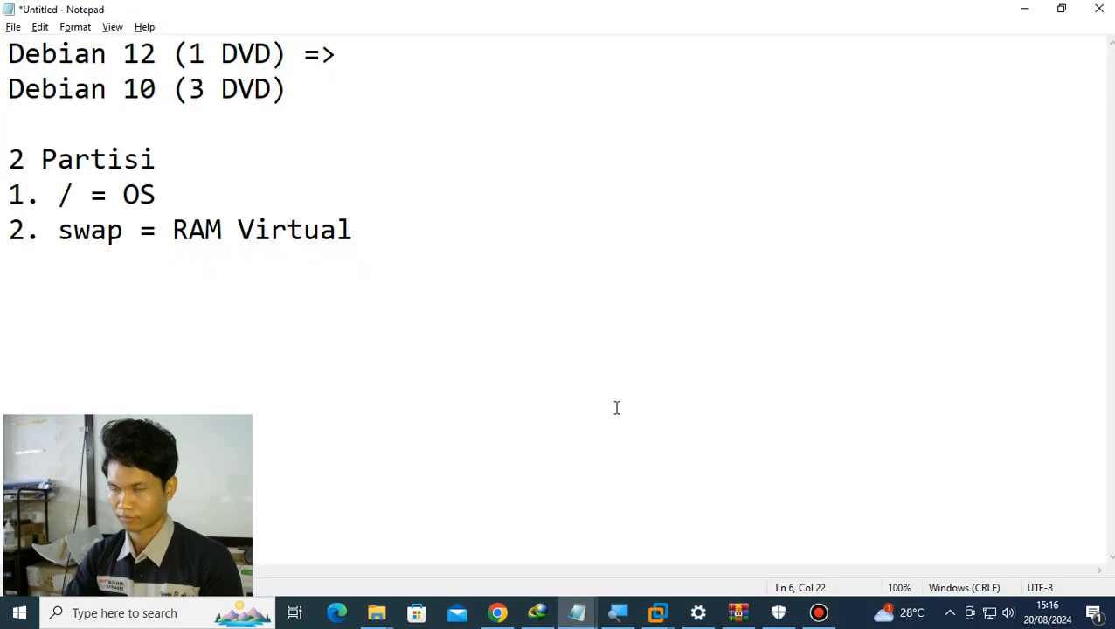
left_click(1025, 10)
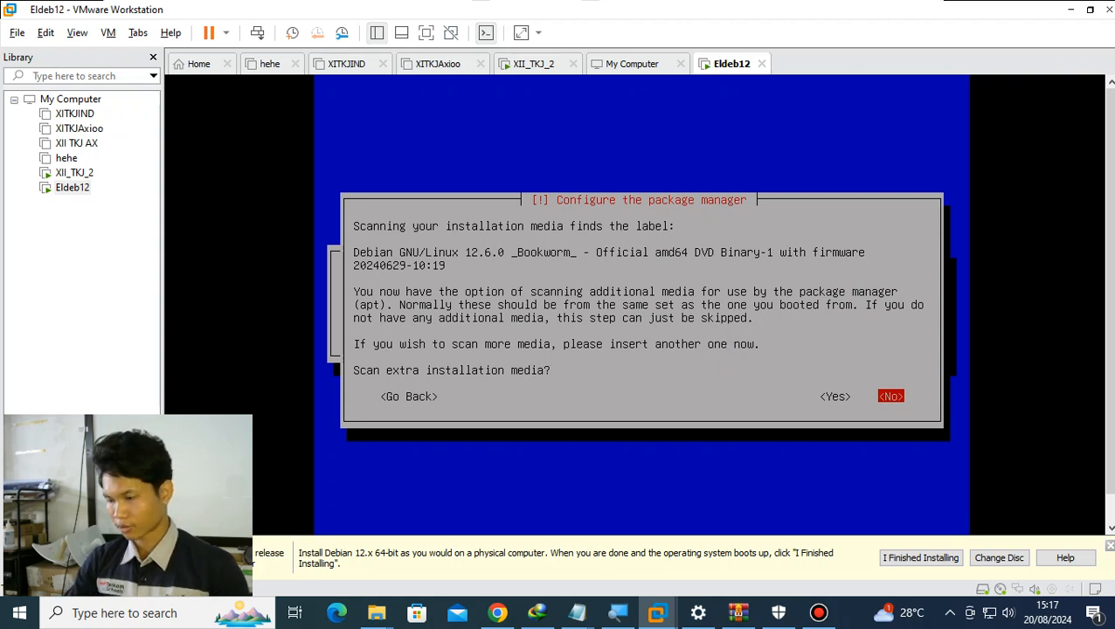
- Decline scanning extra installation media and decline participating in the package usage survey
key("Left")
key("Right")
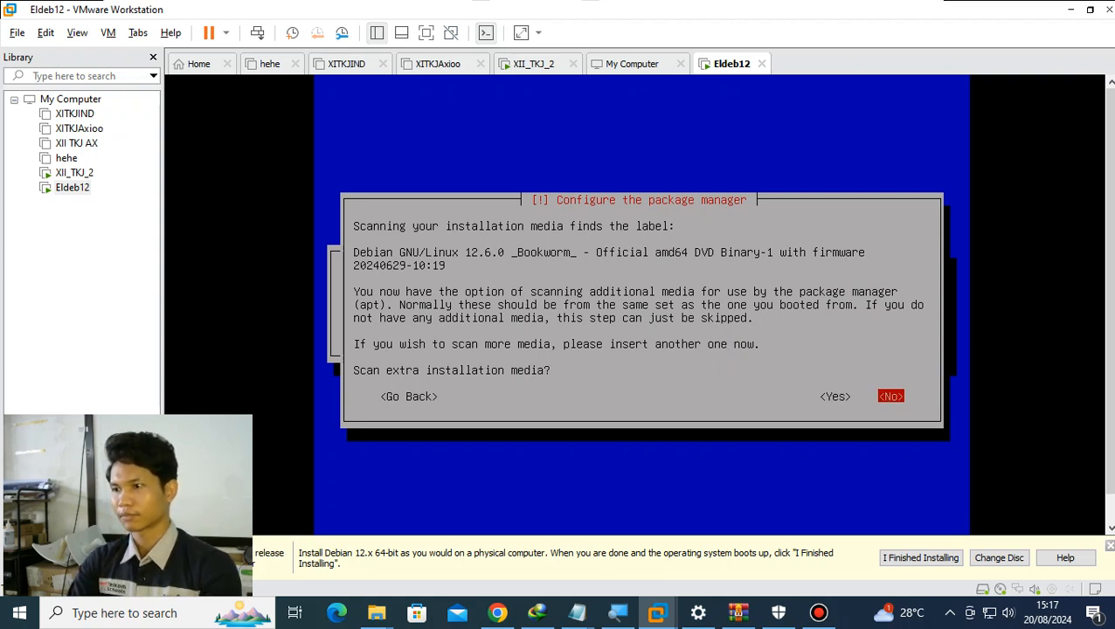
key("Return")
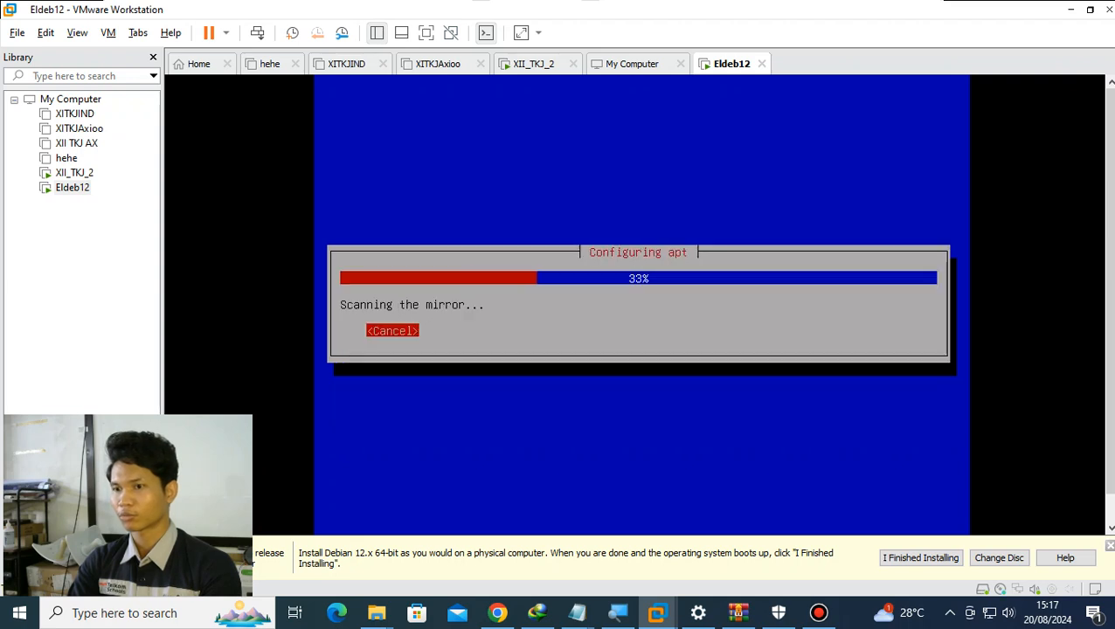
key("Return")
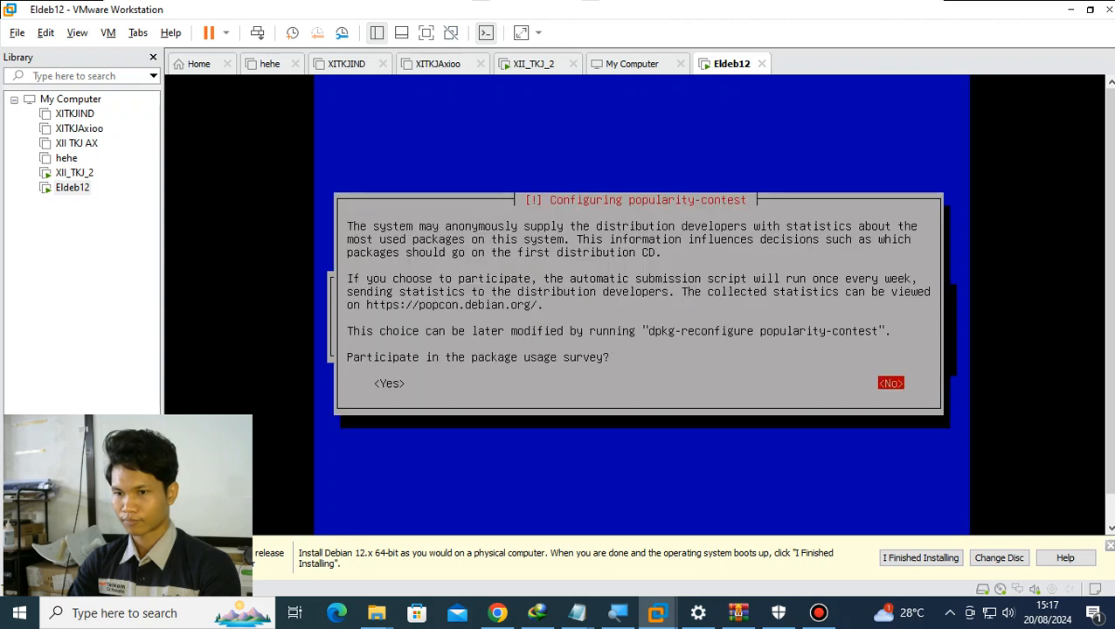
key("Return")
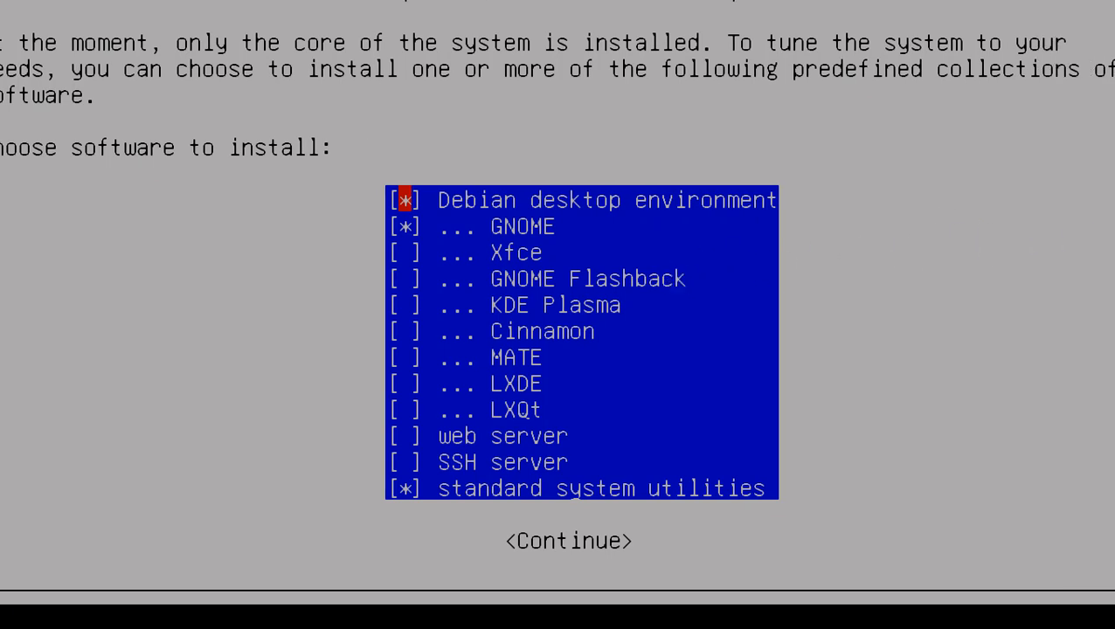
- Deselect Debian desktop environment and GNOME, keep only standard system utilities, and continue with the software installation
key("space")
key("Down")
key("space")
key("Down")
key("Down")
key("Down")
key("Down")
key("Down")
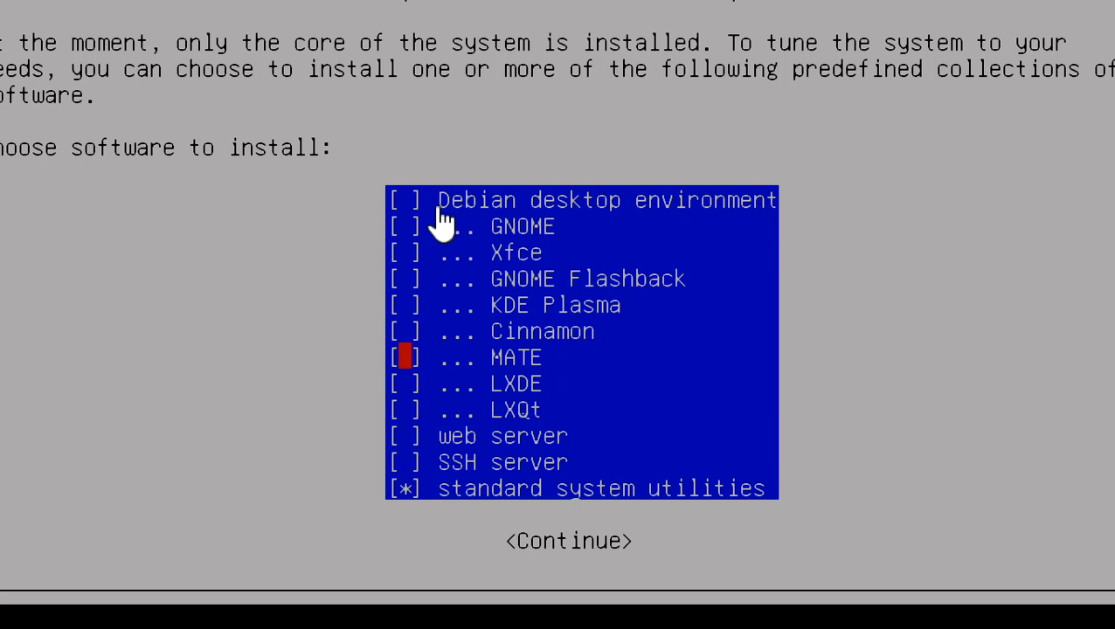
key("Down")
key("Down")
key("Down")
key("Down")
key("Down")
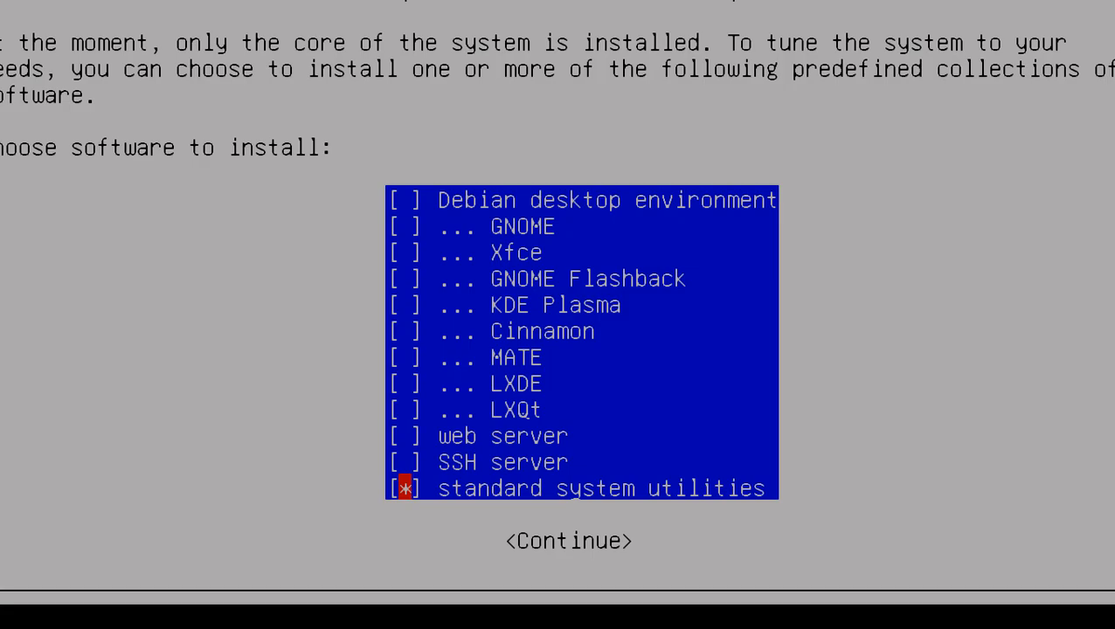
key("Return")
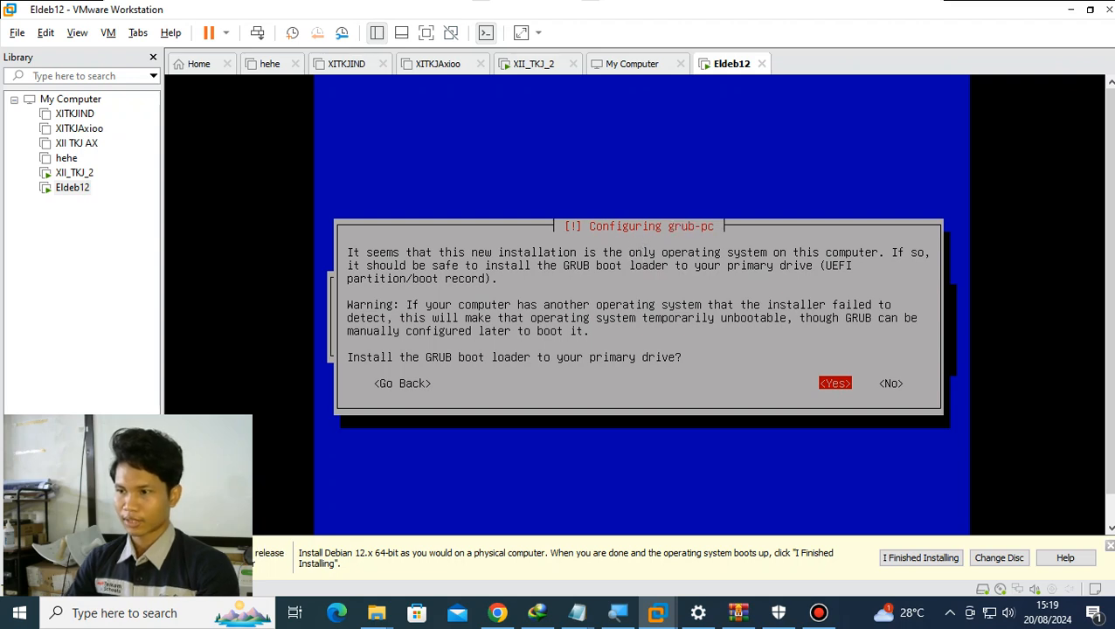
- Install the GRUB boot loader to the virtual machine's primary drive
key("Return")
key("Down")
key("Return")
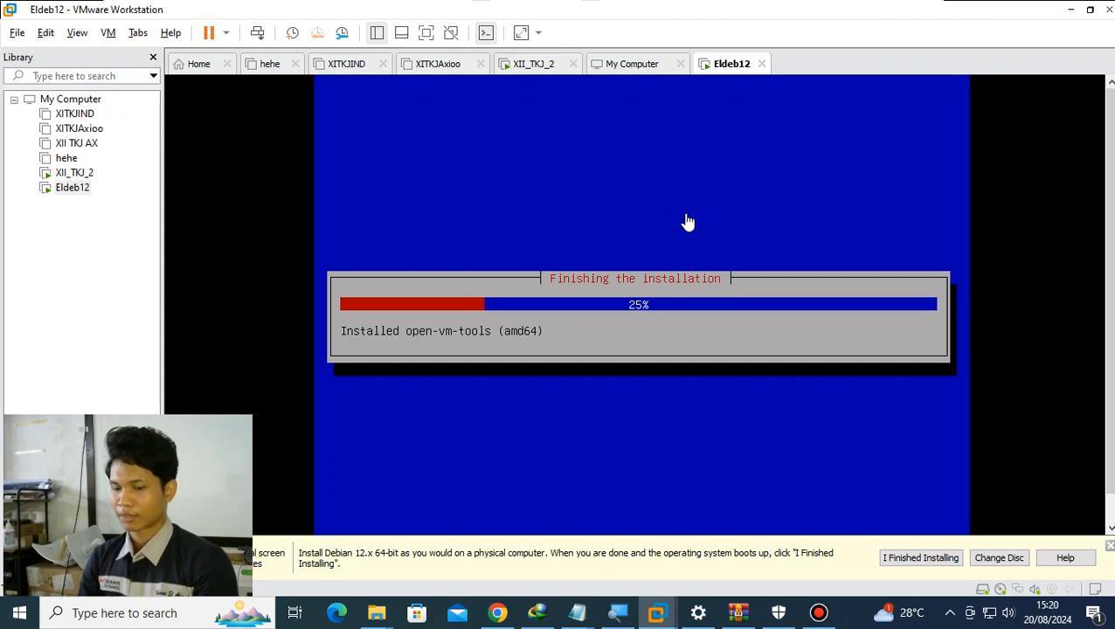
- Add a second network adapter using NAT to the Eldeb12 virtual machine, apply the settings, and dismiss the removable devices hint
key("alt")
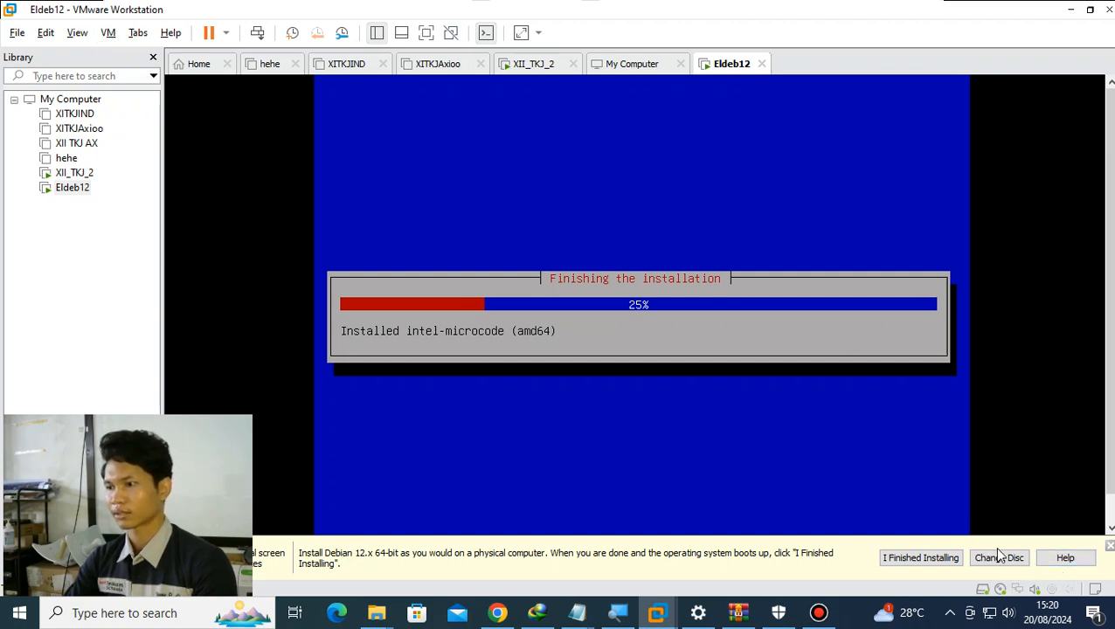
left_click(109, 32)
mouse_move(138, 32)
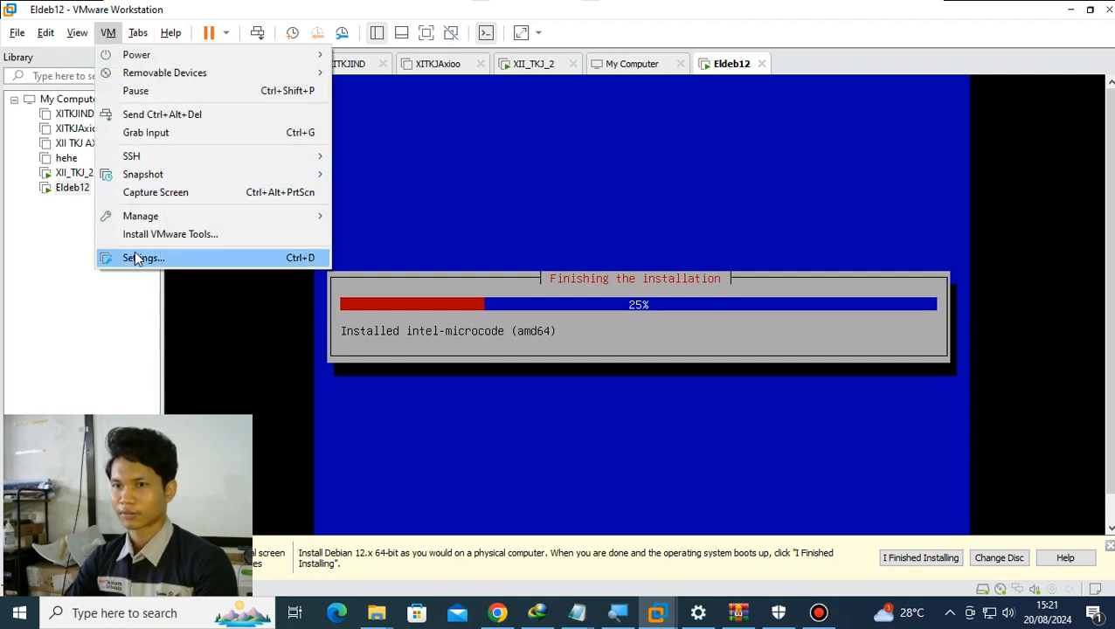
left_click(135, 255)
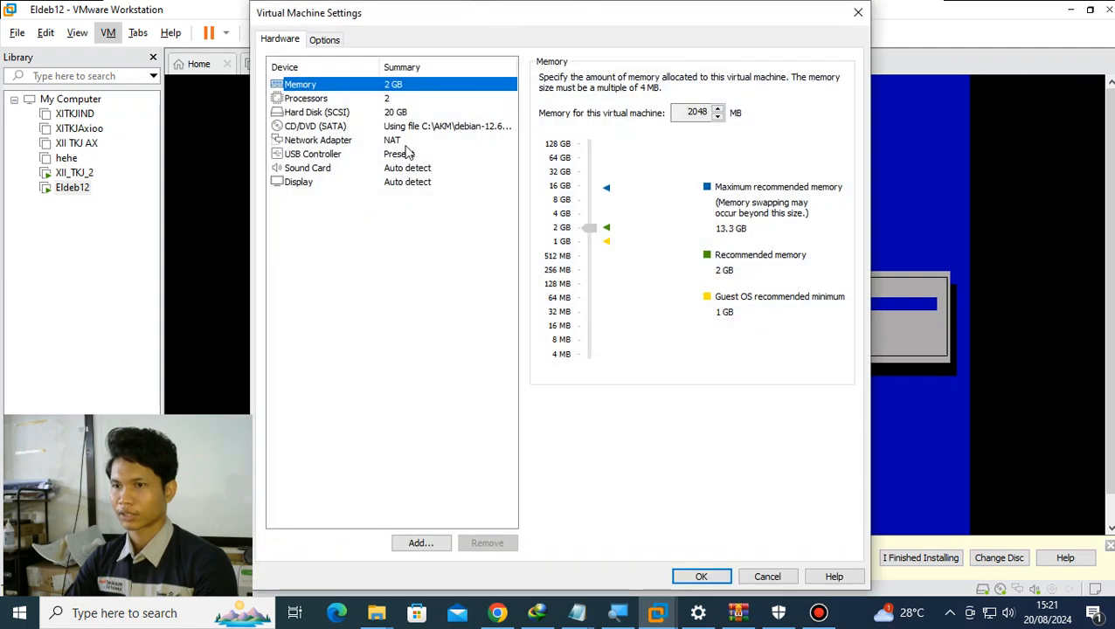
left_click(395, 143)
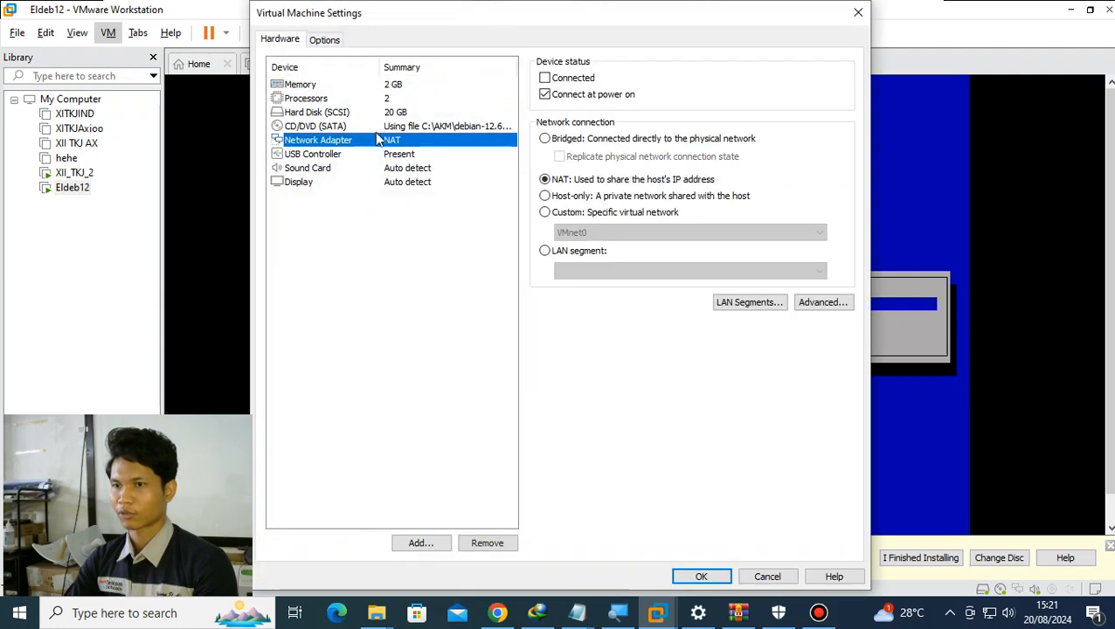
left_click(422, 544)
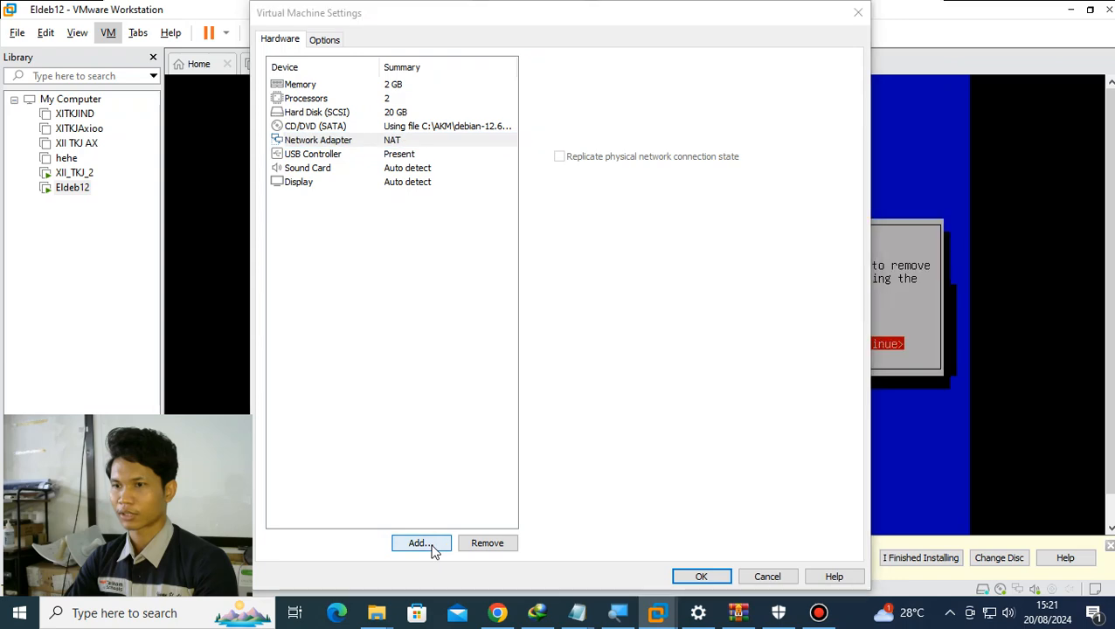
left_click(446, 269)
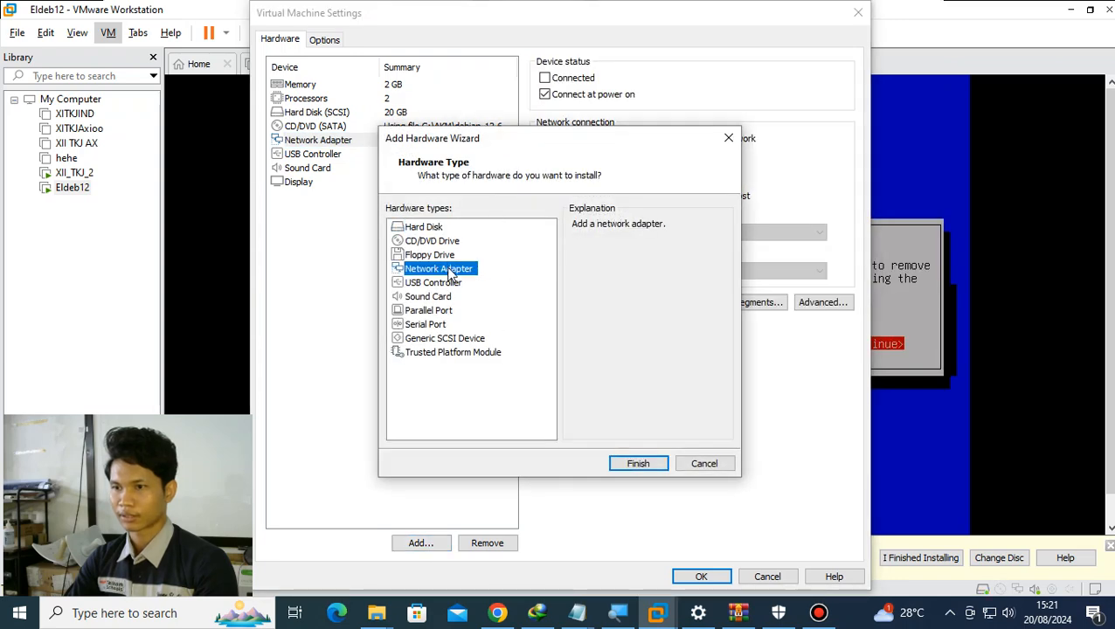
left_click(642, 464)
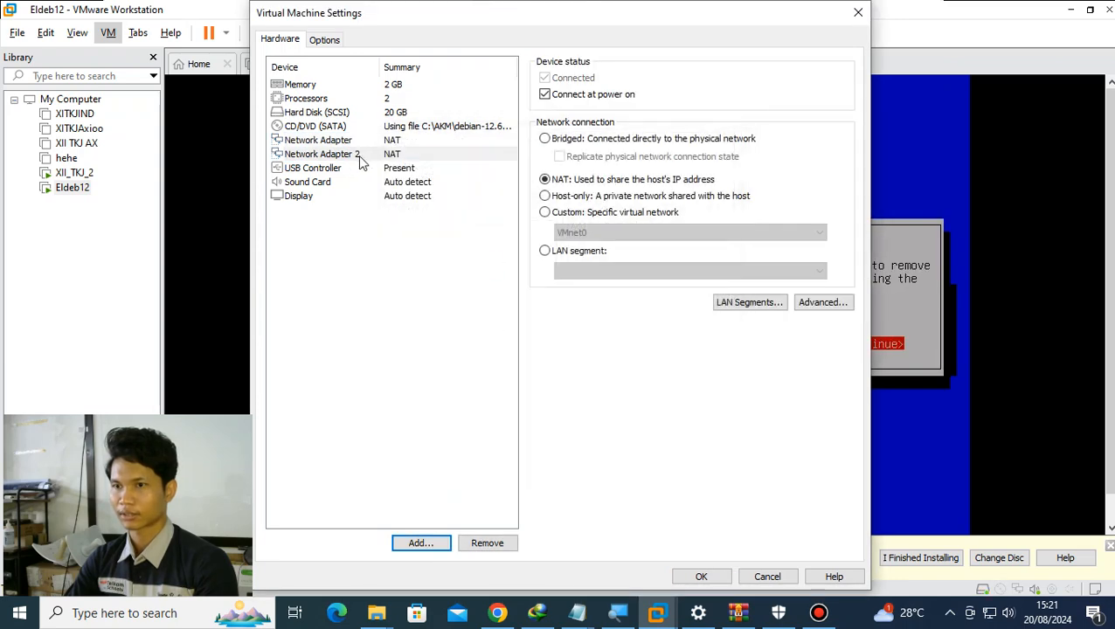
left_click(712, 577)
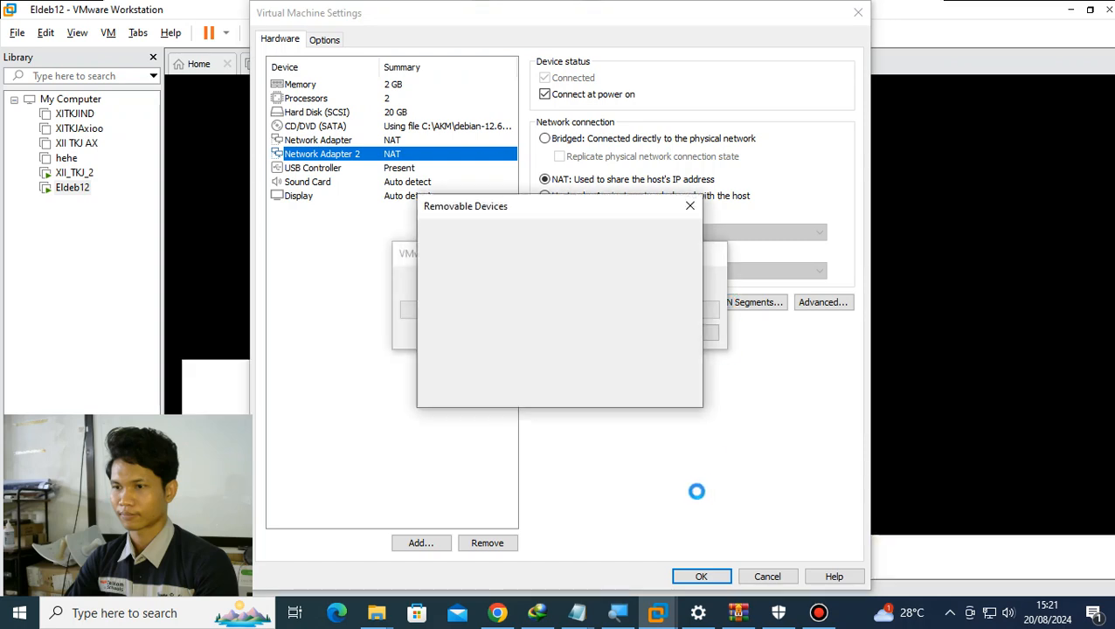
left_click(666, 391)
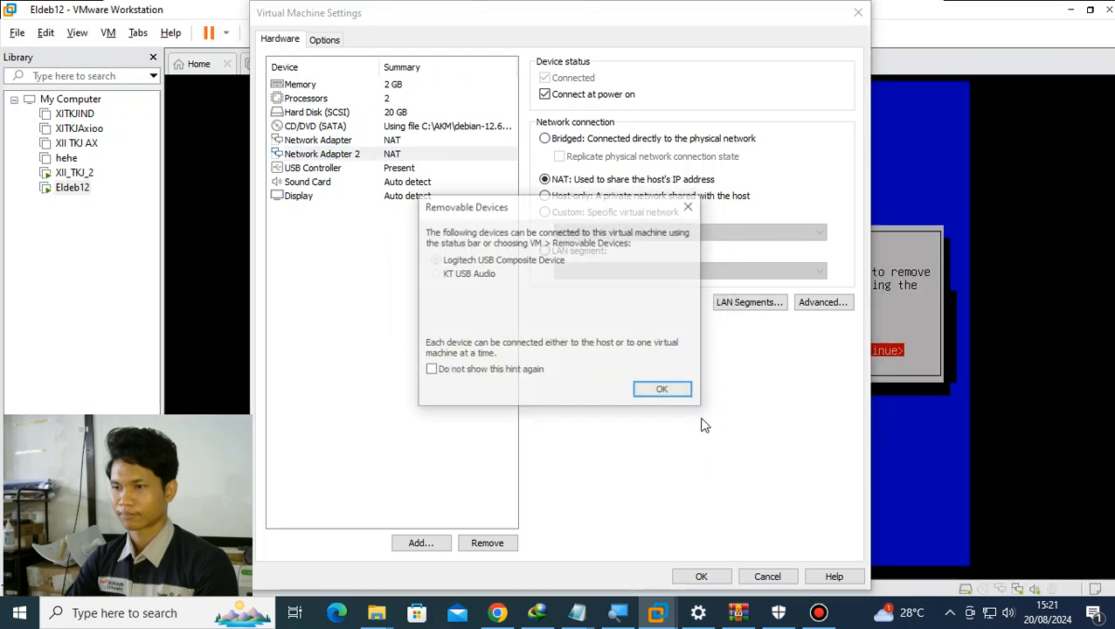
left_click(665, 391)
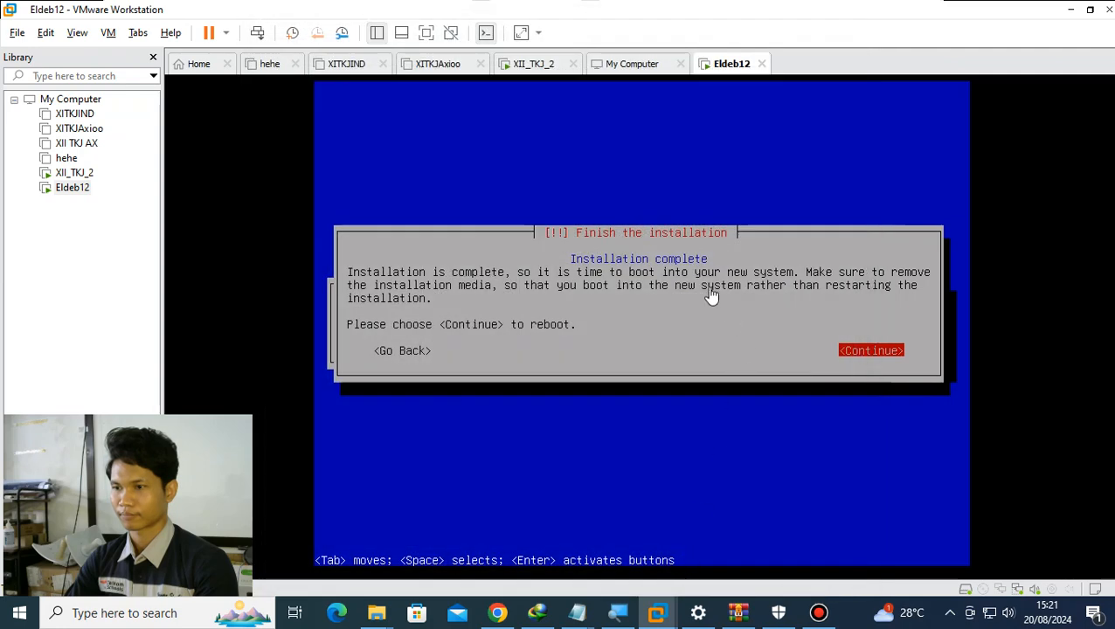
- Finish the Debian installation by rebooting and boot the installed system from GRUB
key("Return")
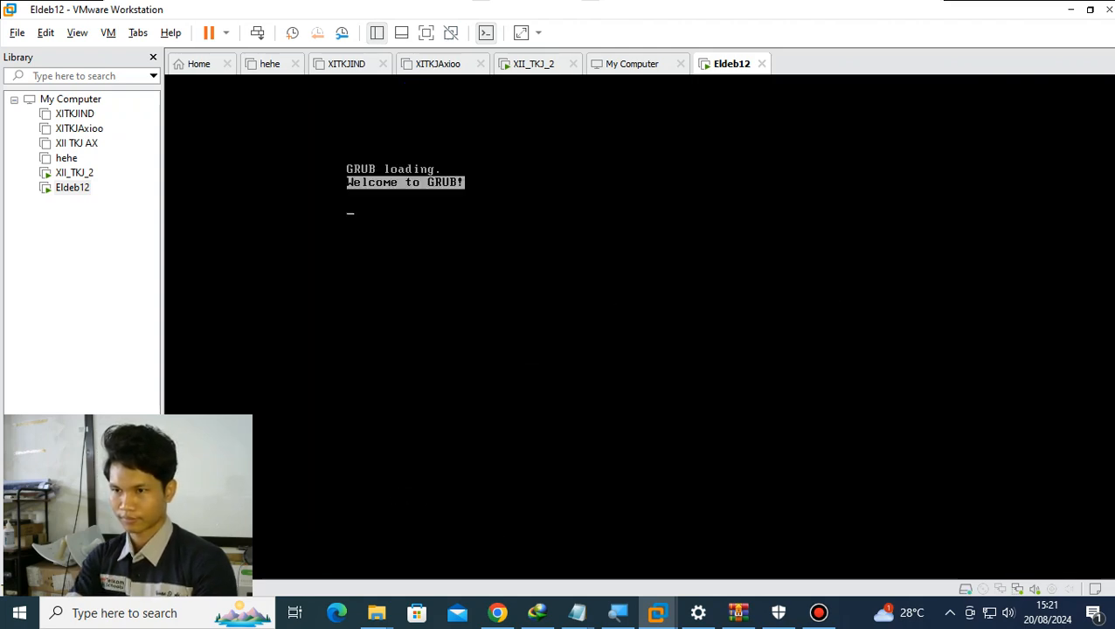
key("Return")
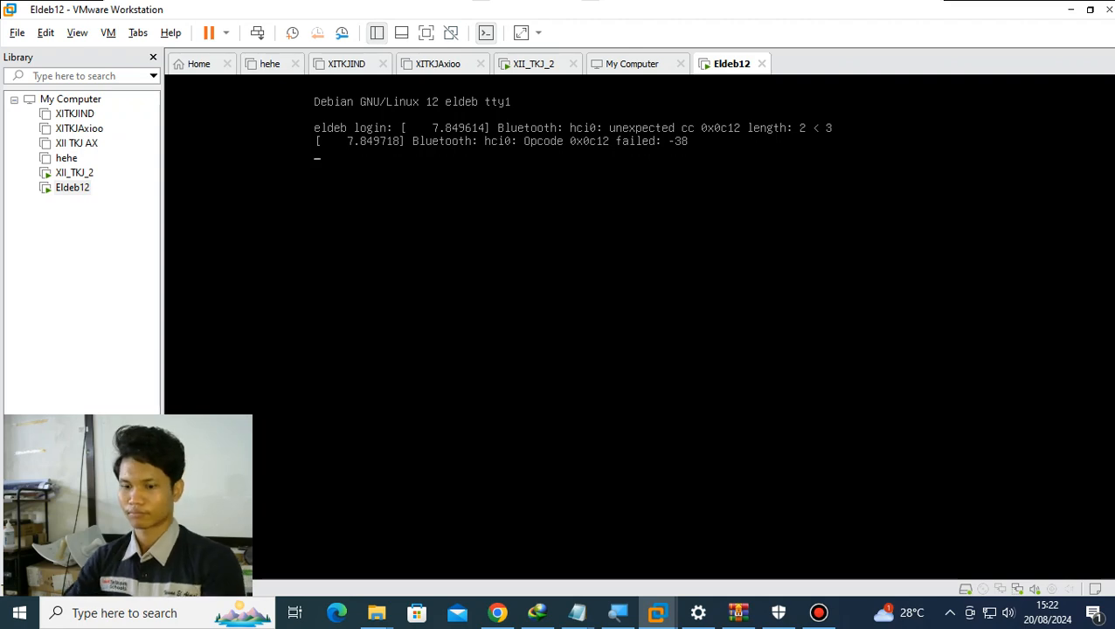
- Power off XII_TKJ_2 and close its tab, the XITKJAxioo, XITKJIND and hehe tabs, and the open WinRAR window
left_click(574, 65)
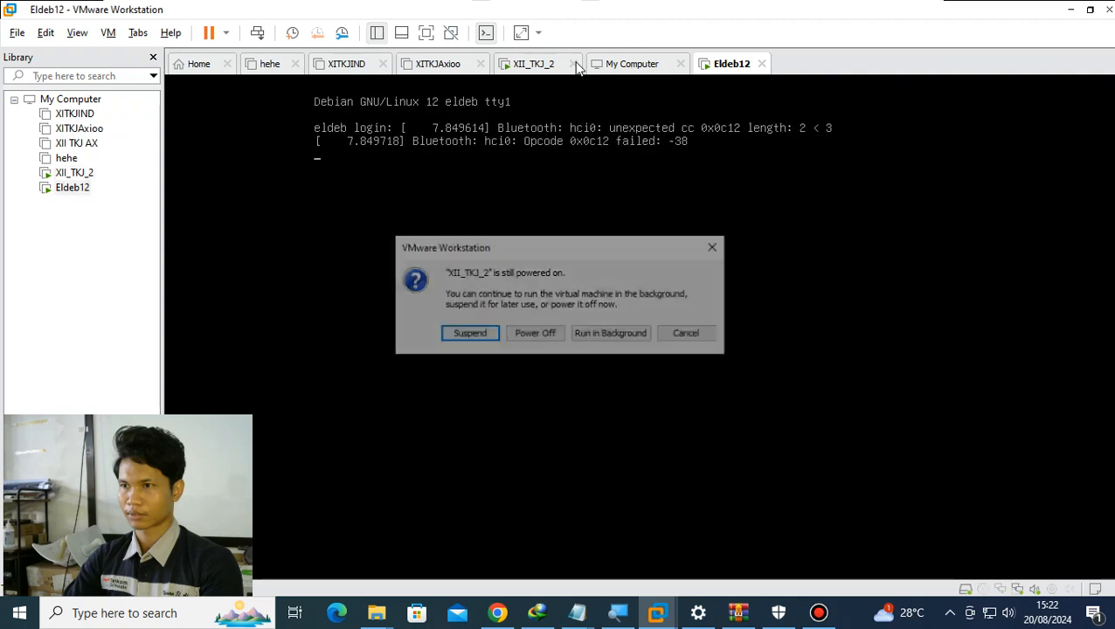
left_click(549, 339)
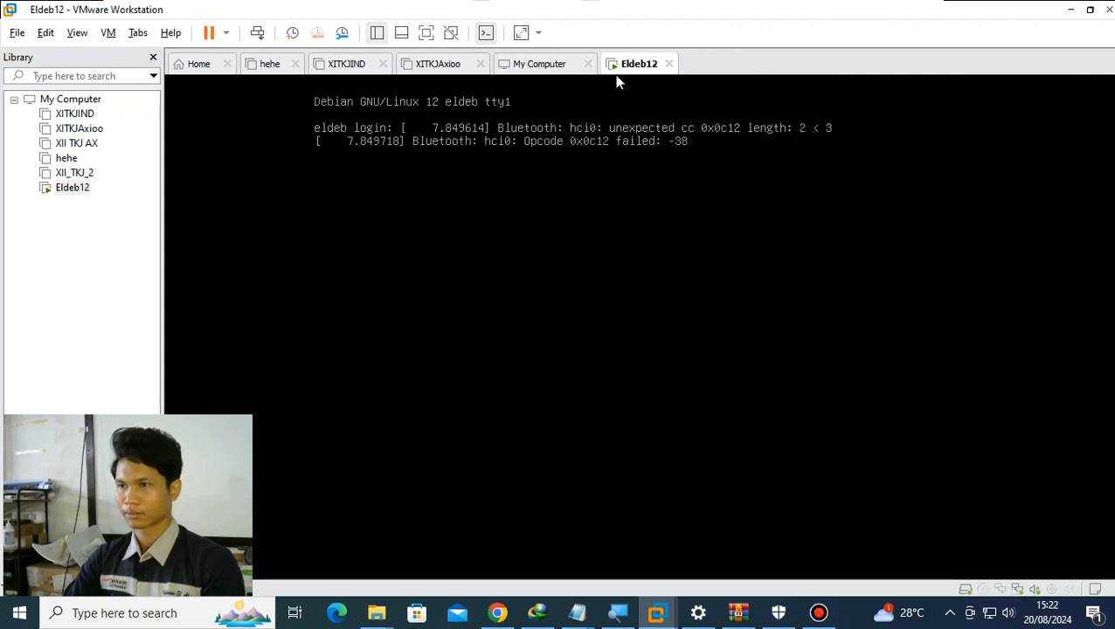
left_click(480, 65)
left_click(383, 65)
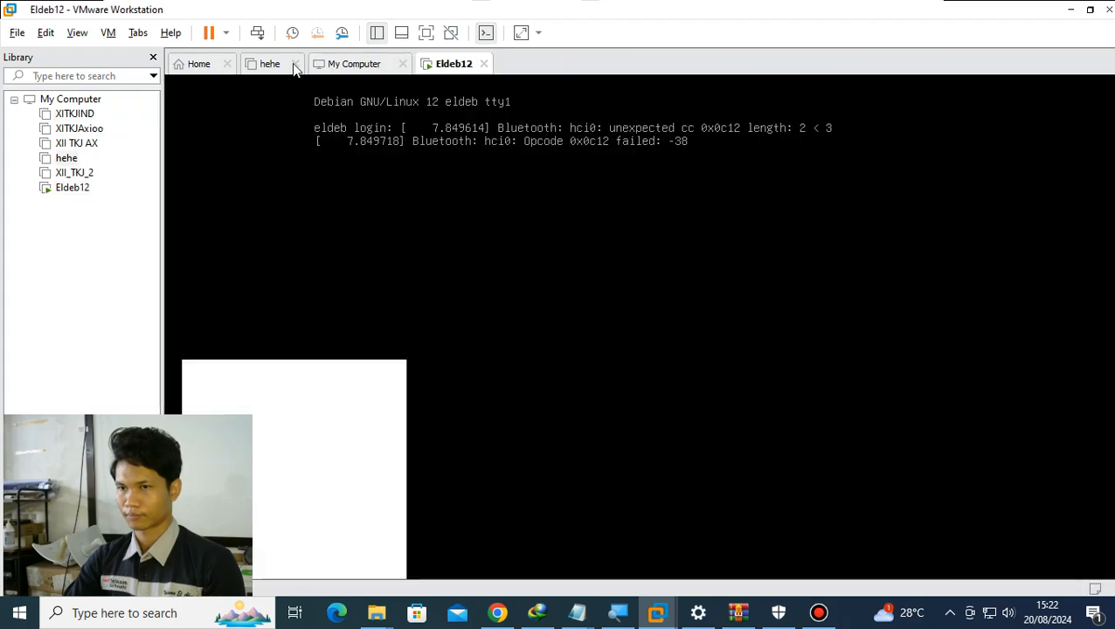
left_click(296, 65)
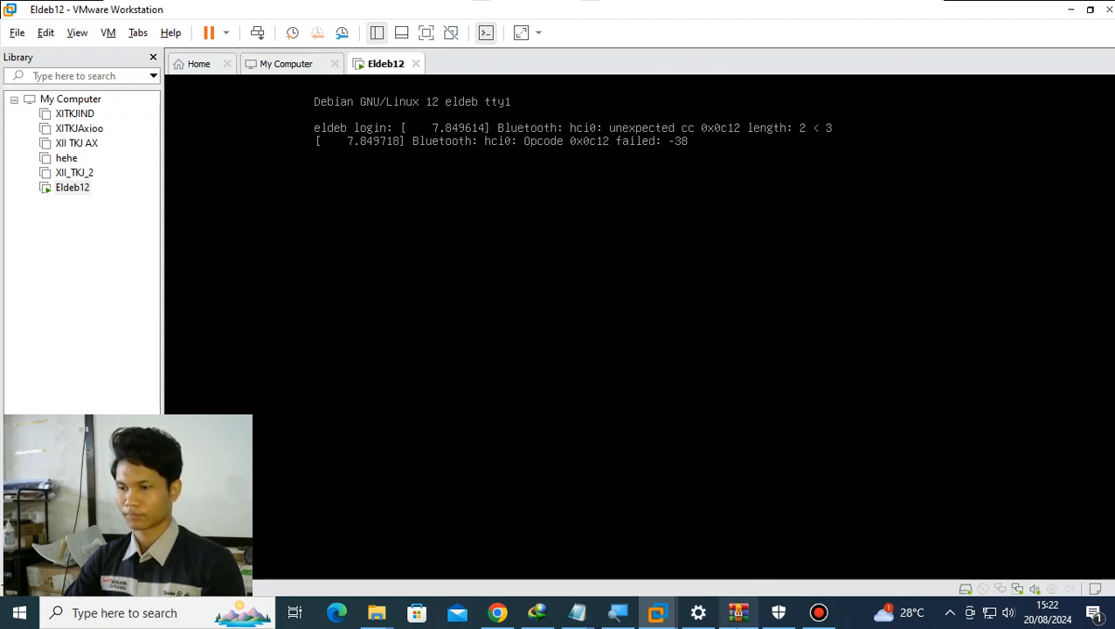
mouse_move(739, 614)
left_click(801, 506)
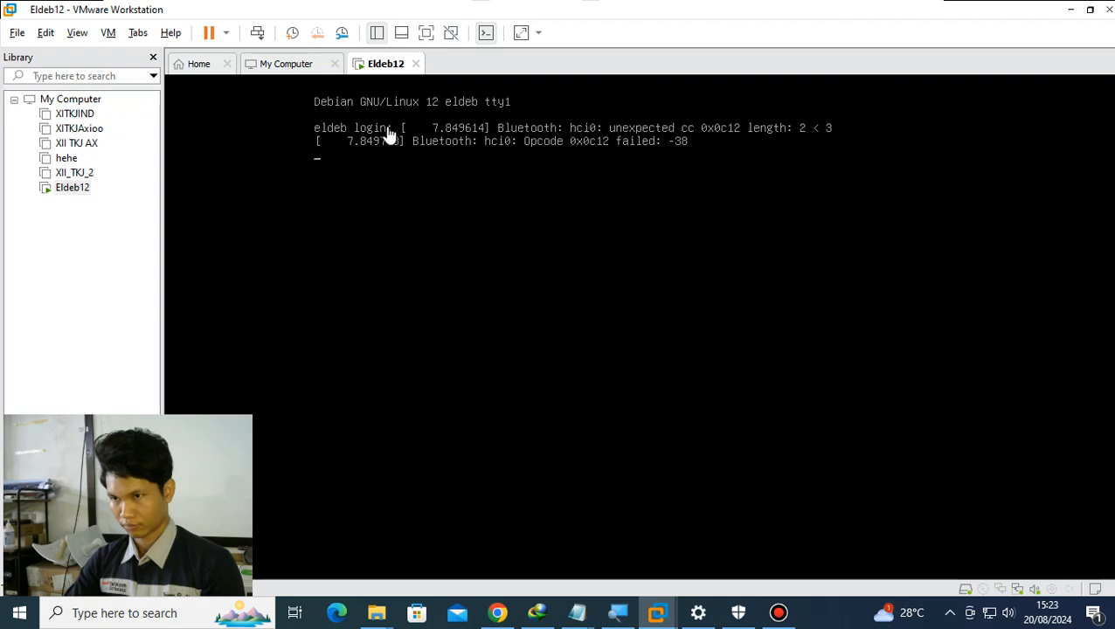
- Restart the Eldeb12 guest and boot Debian from GRUB
left_click(226, 33)
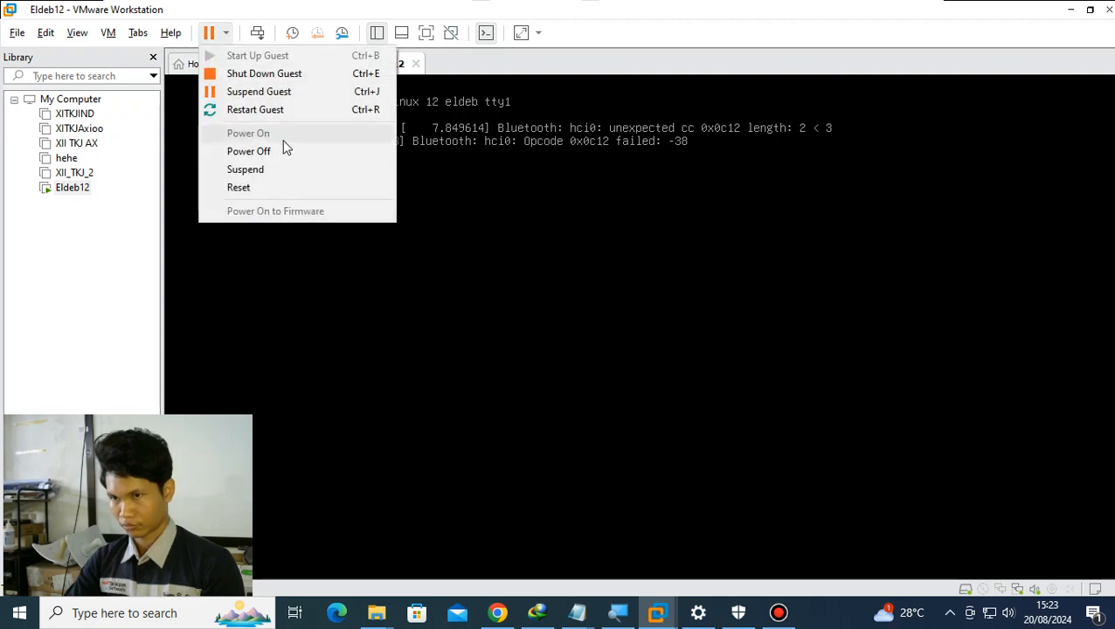
left_click(254, 111)
key("Return")
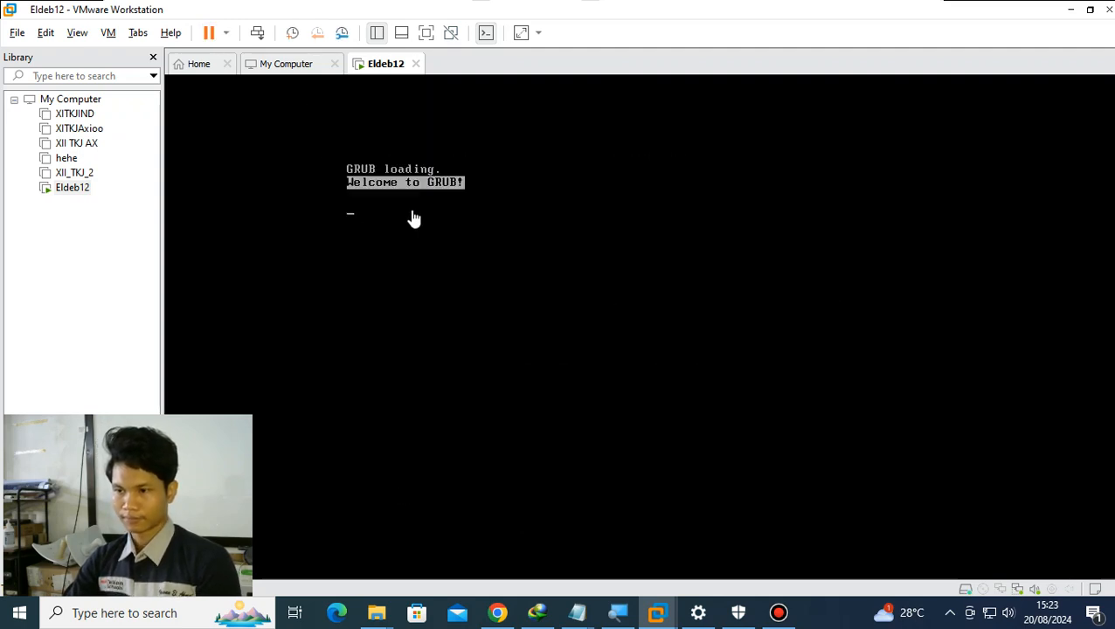
key("Return")
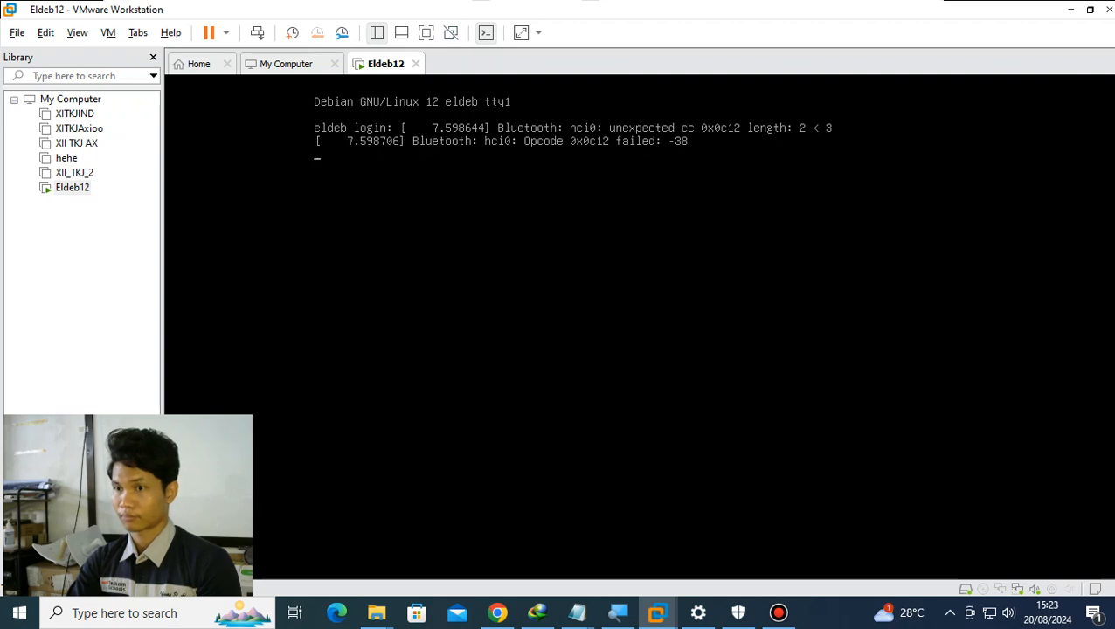
- Log in to the Debian console as root with the root password
type("root")
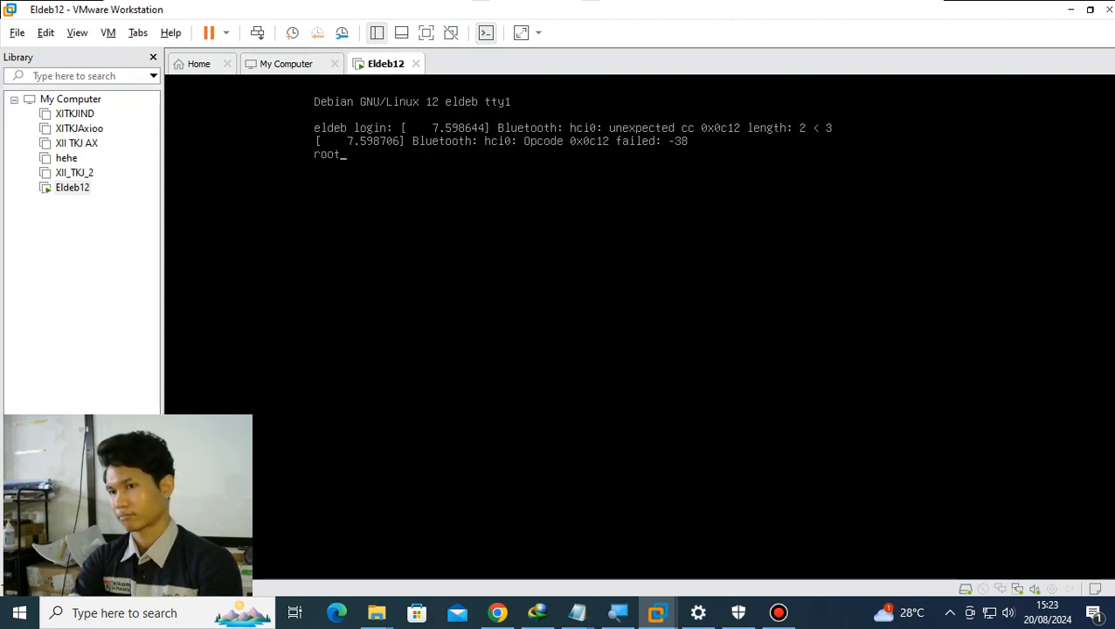
key("Return")
key("Return")
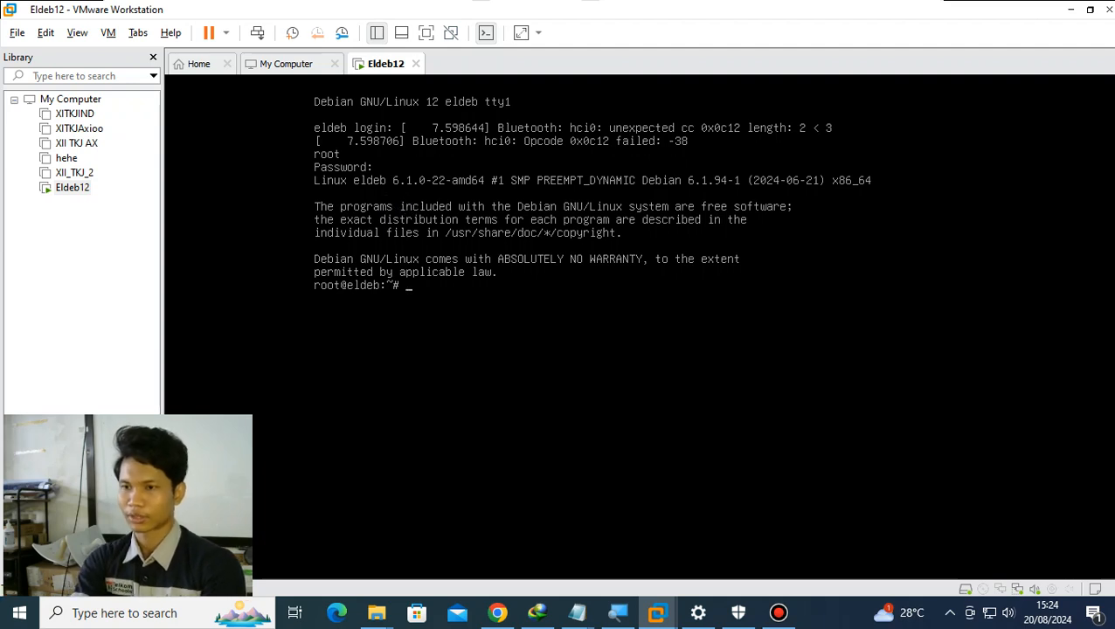
- Log out of the root session and log in as the regular user el with the account password
type("logout")
key("Return")
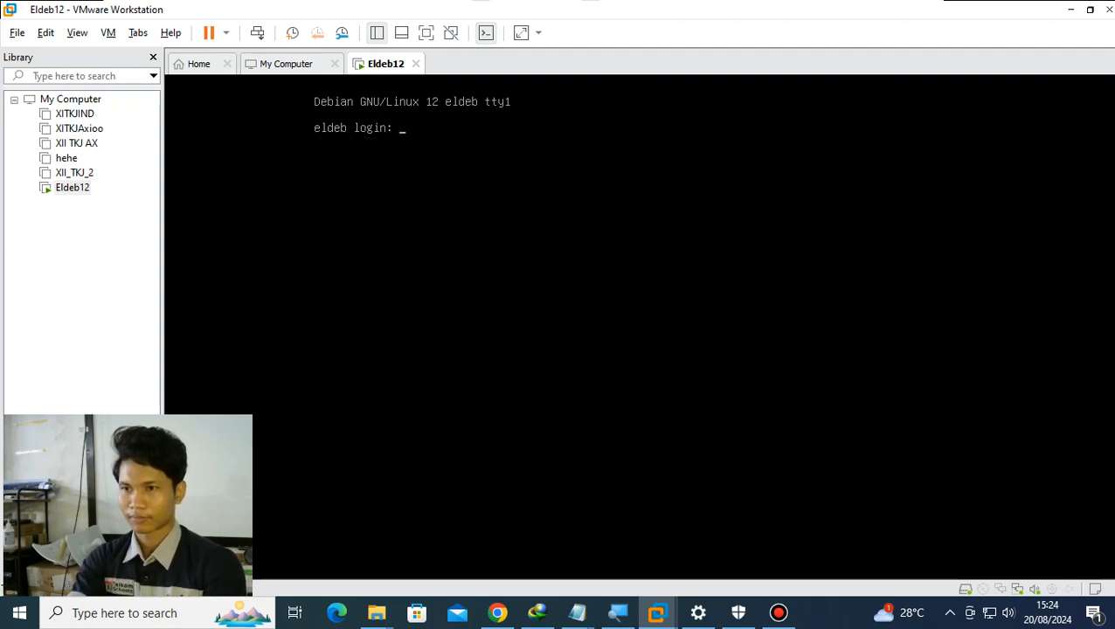
type("el")
key("Return")
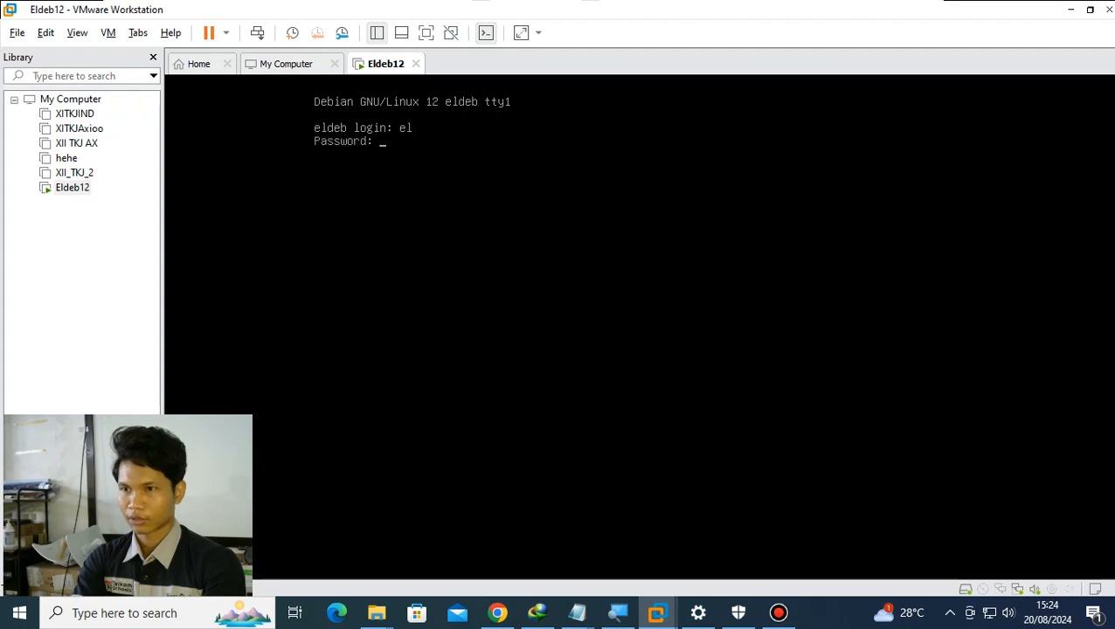
key("Return")
- Try to install vim as the regular user with apt install vim
type("apt insta")
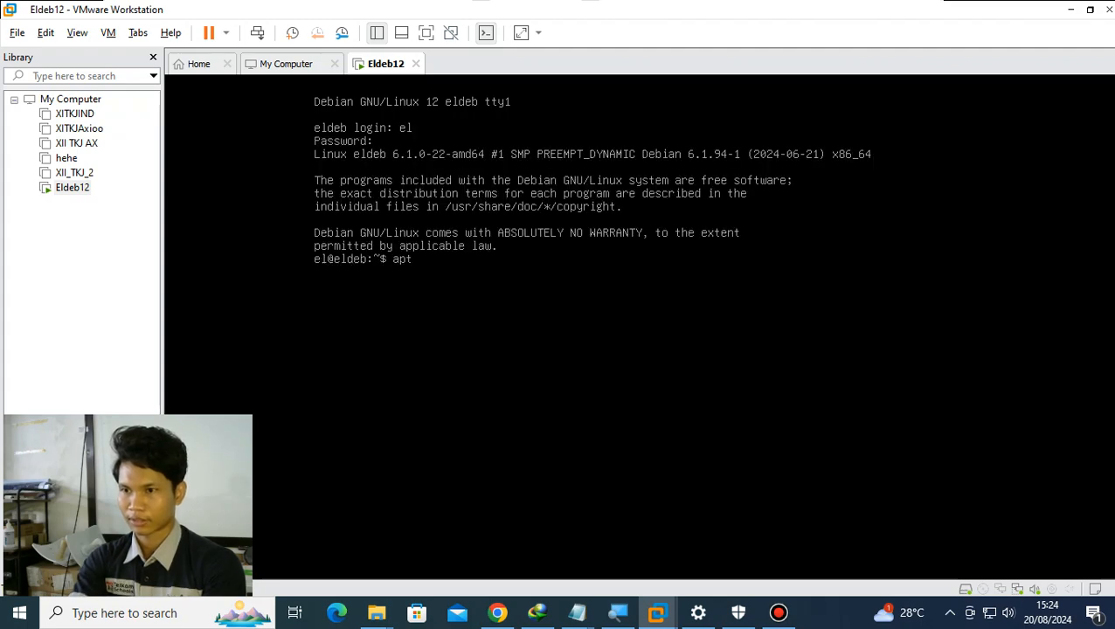
type("l")
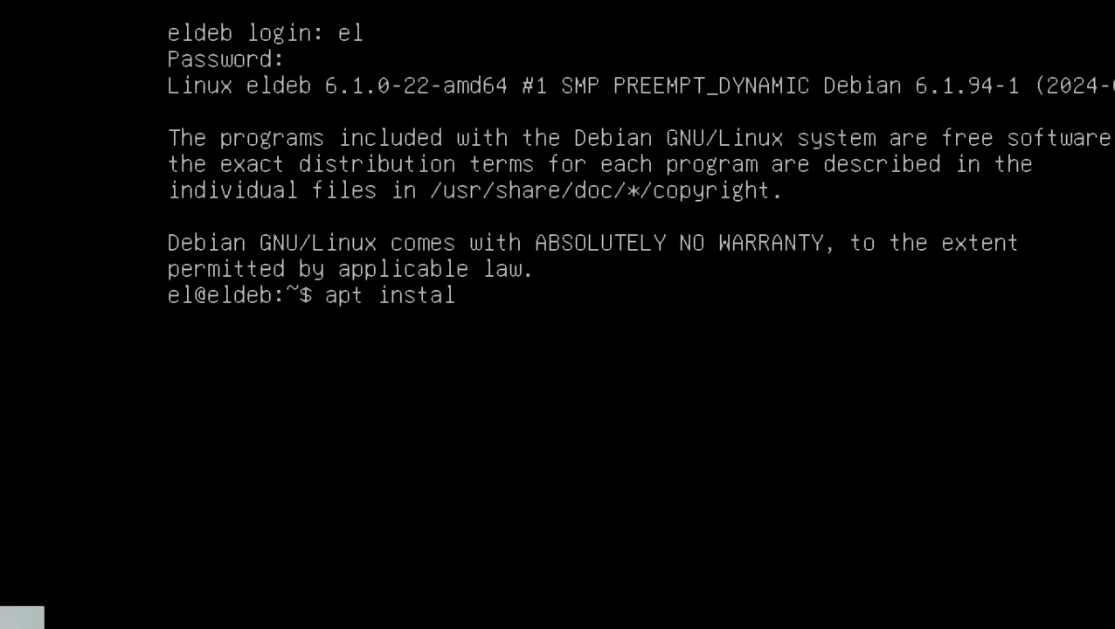
type("l vim")
key("Return")
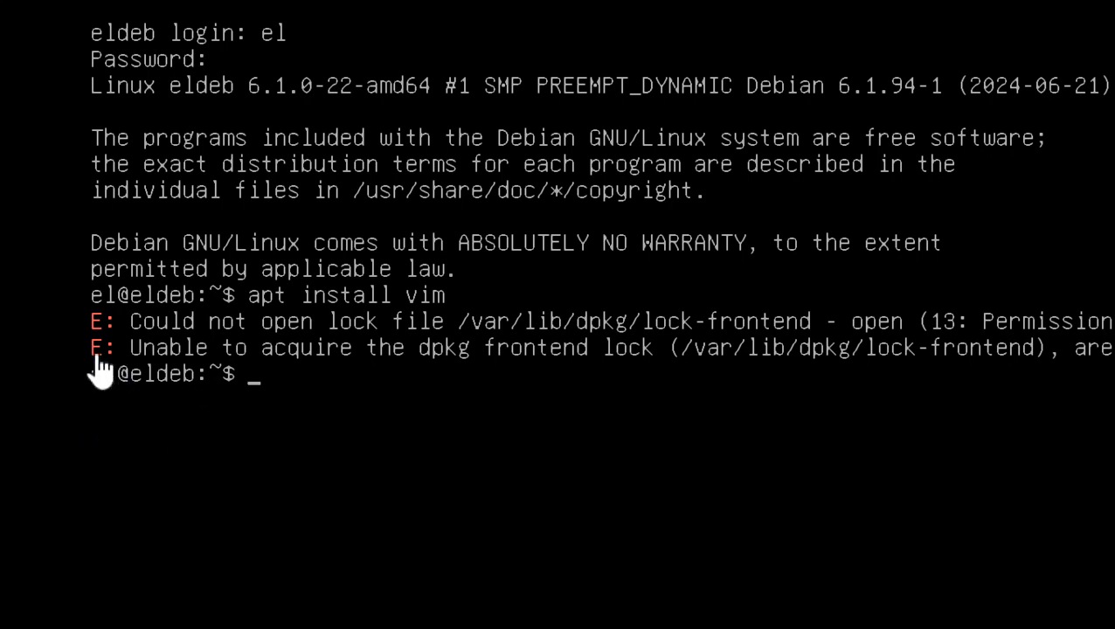
- Log out of the regular user's session and log back in as root with the root password
type("logout")
key("Return")
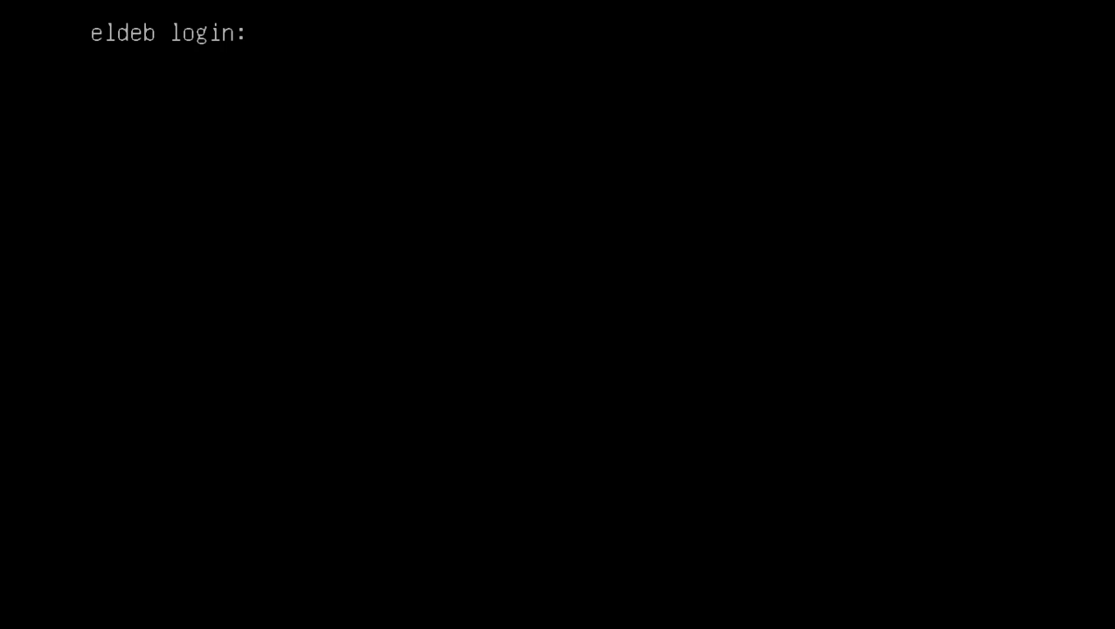
type("root")
key("Return")
- Start apt install vim as root and decline the installation with n
key("Return")
type("apt install vim")
key("Return")
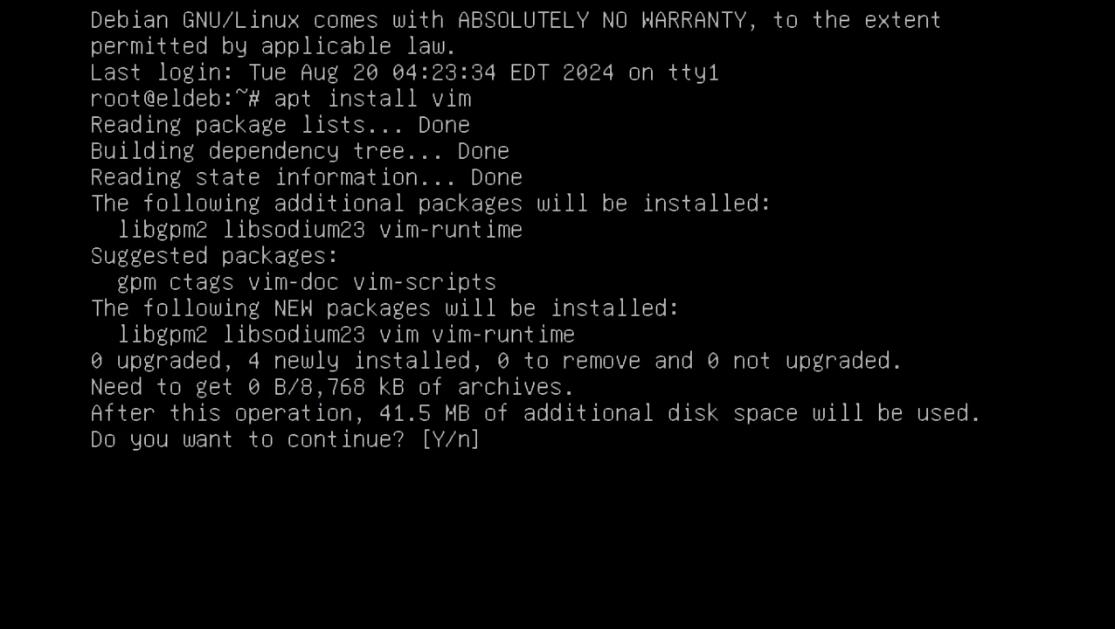
type("n")
key("Return")
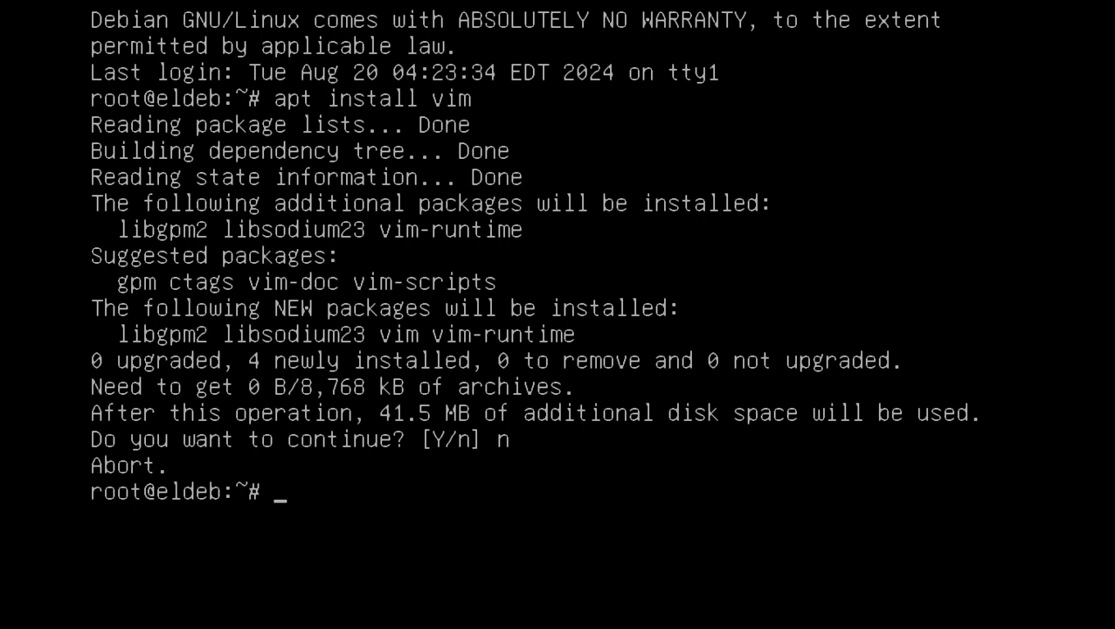
- Install vim with apt install vim -y, connecting the virtual CD/DVD drive to supply the Debian disc
key("Up")
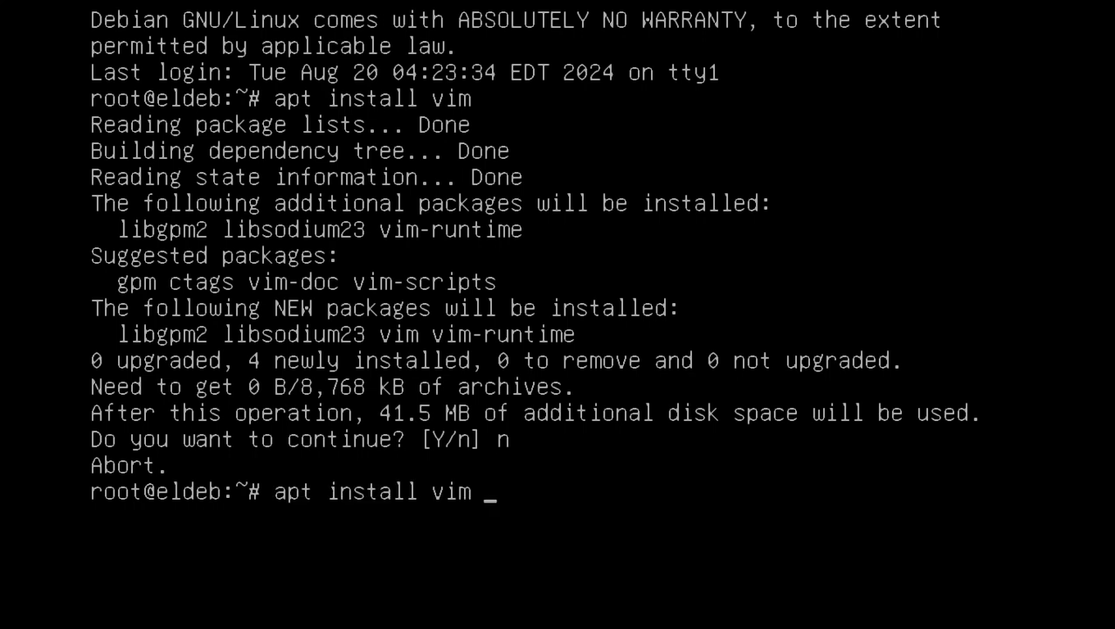
type("-y")
key("Return")
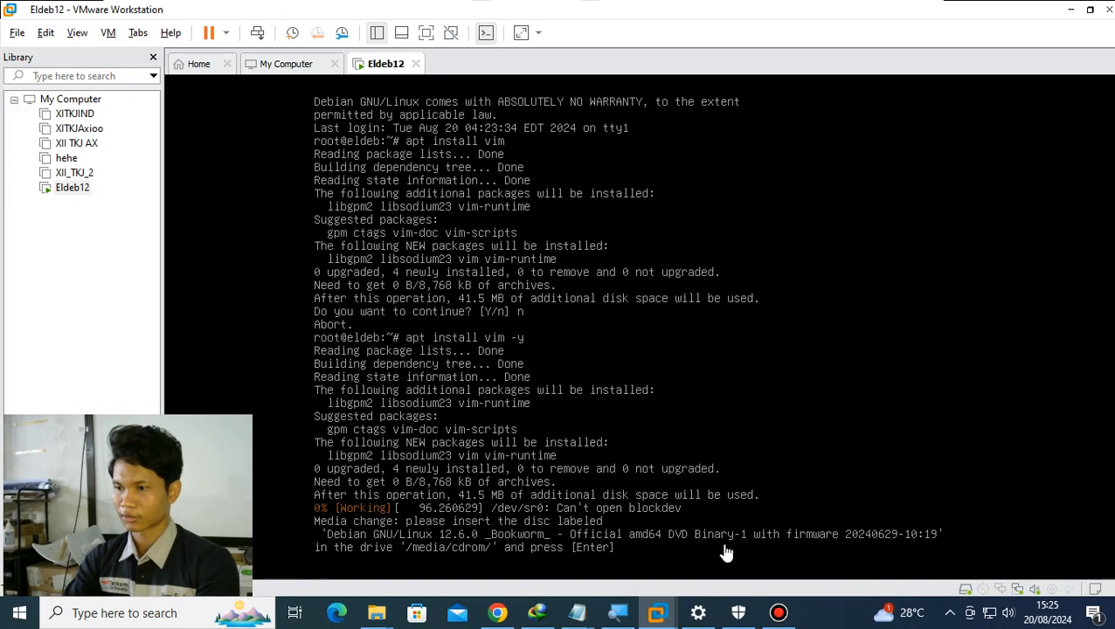
right_click(985, 593)
left_click(1005, 563)
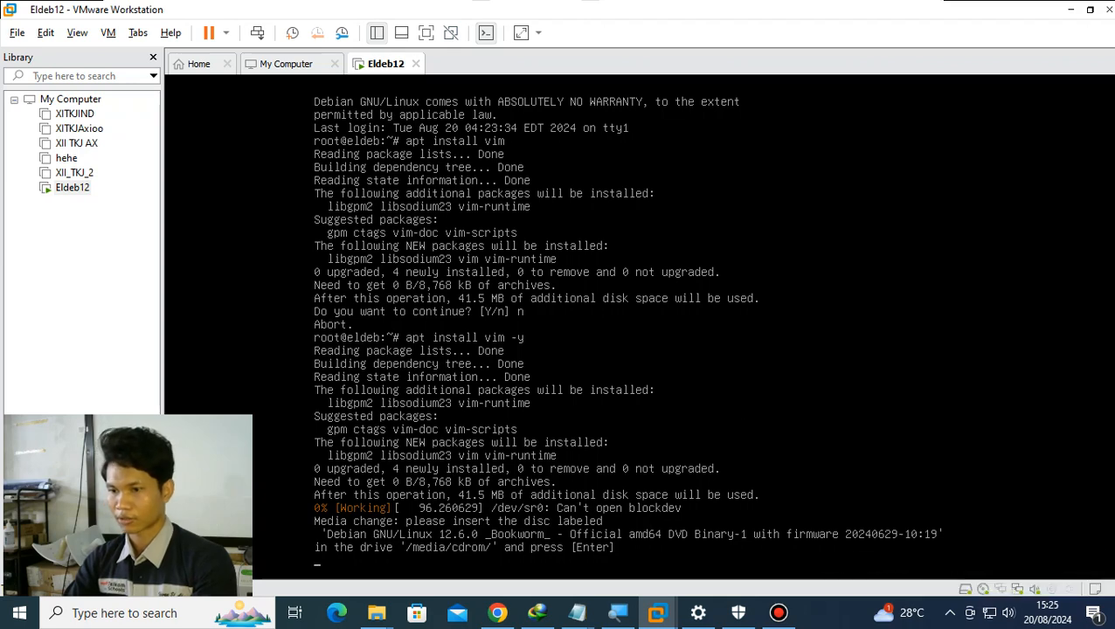
key("Return")
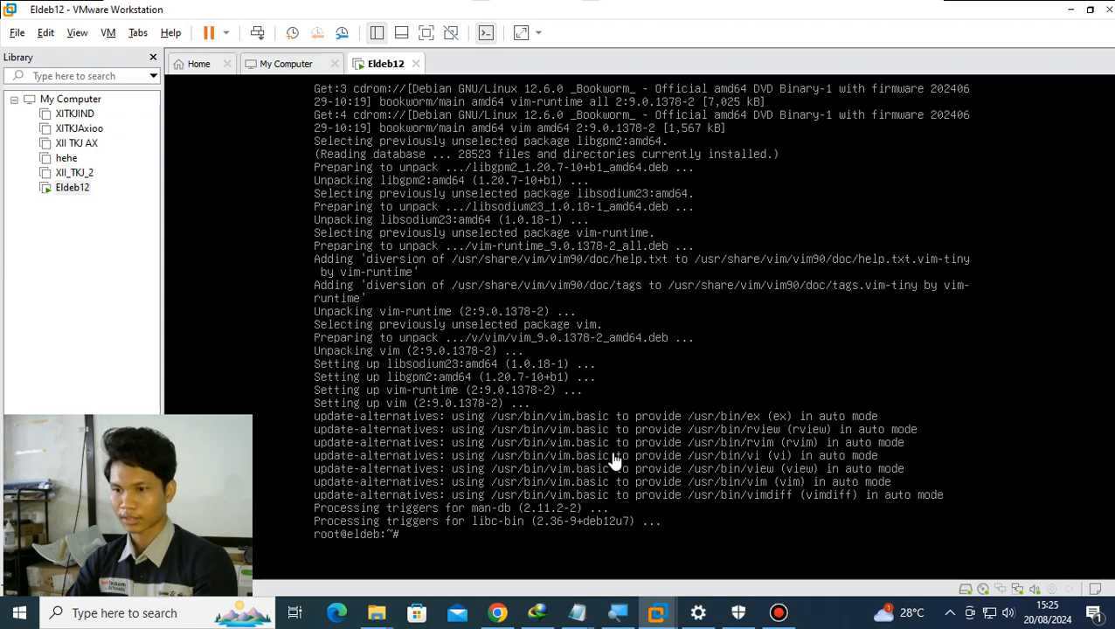
- Switch to Notepad, start a new paragraph below the swap partition note, and return to VMware Workstation
key("alt+Tab")
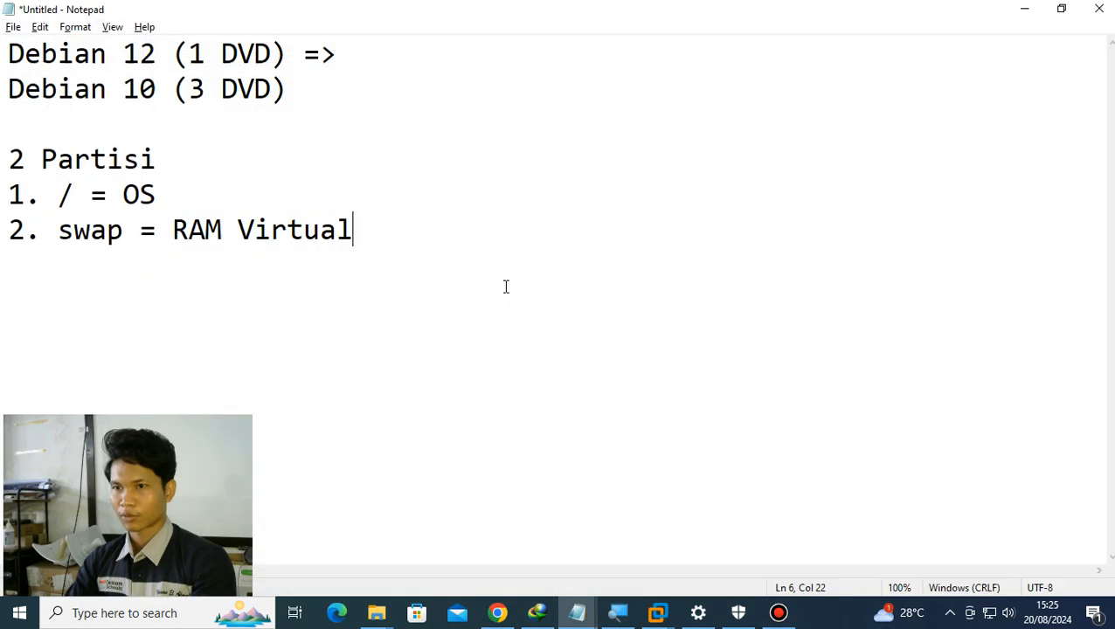
key("Return")
key("Return")
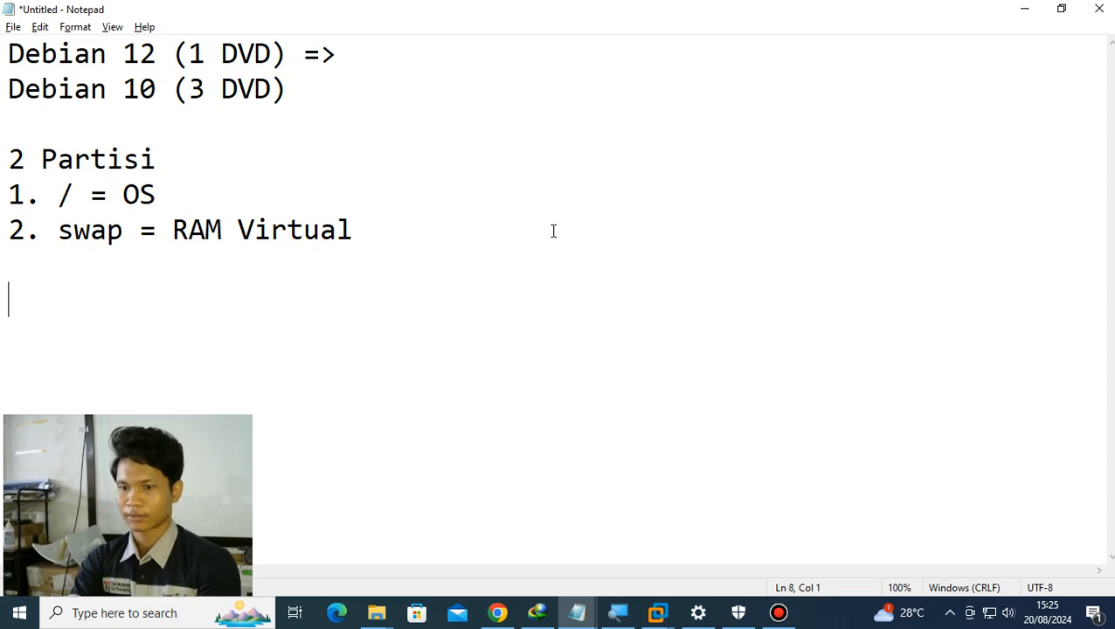
key("alt+Tab")
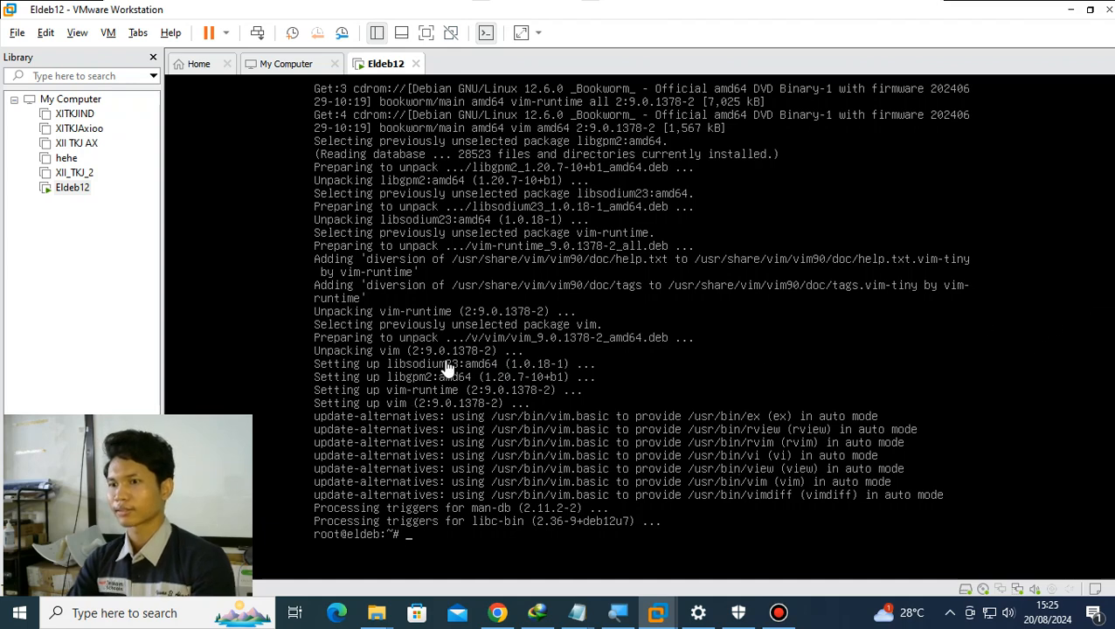
- List the Debian machine's network interfaces with ip a to examine both adapters
type("ip a")
key("Return")
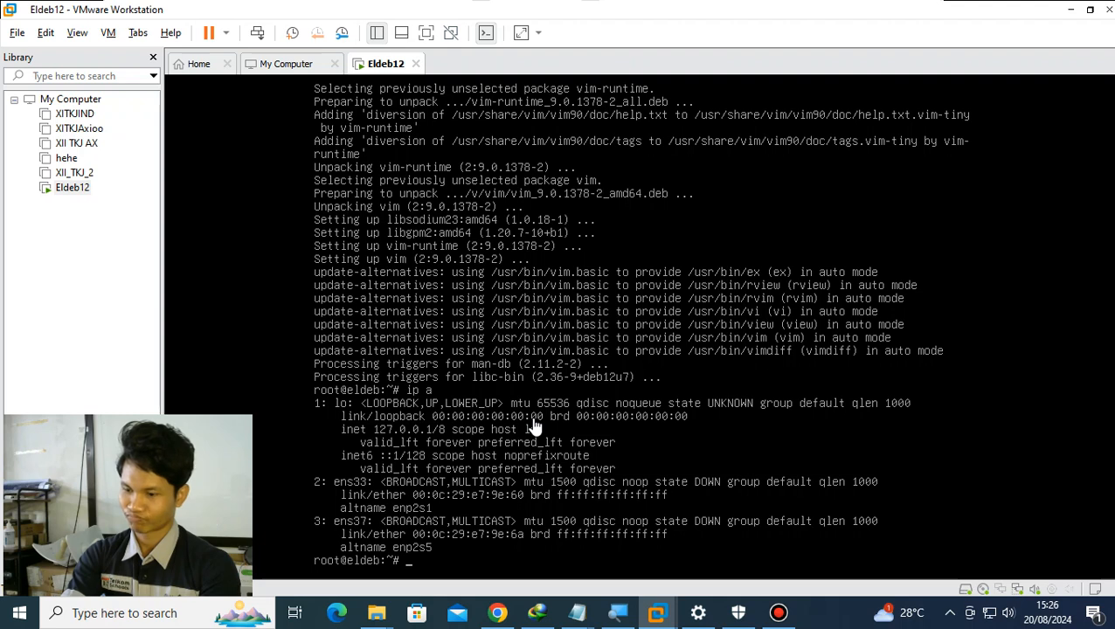
key("alt")
key("alt")
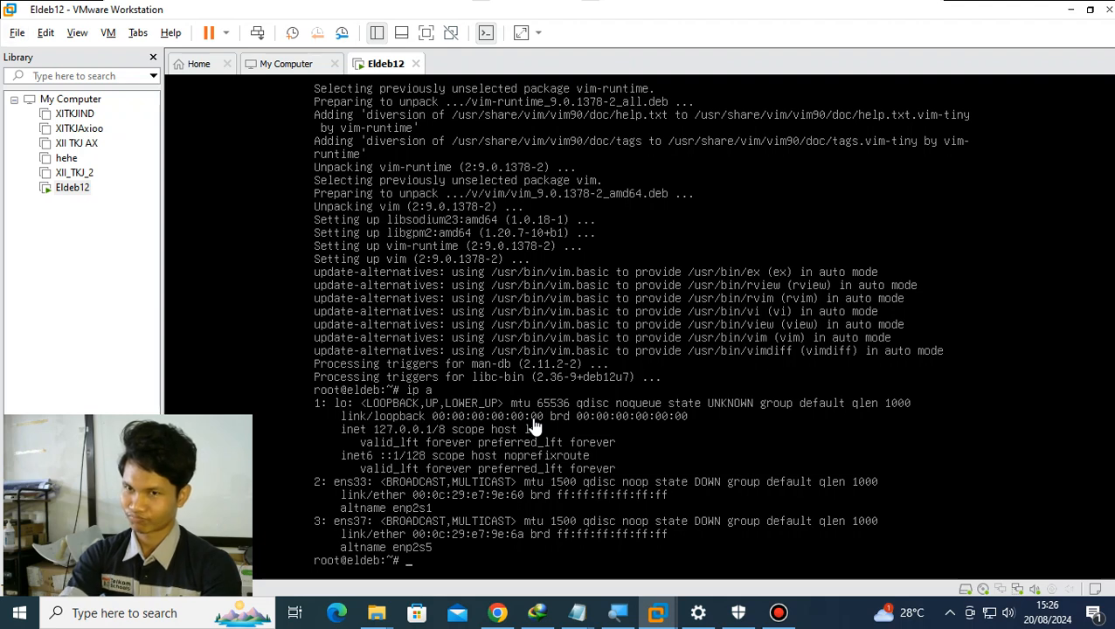